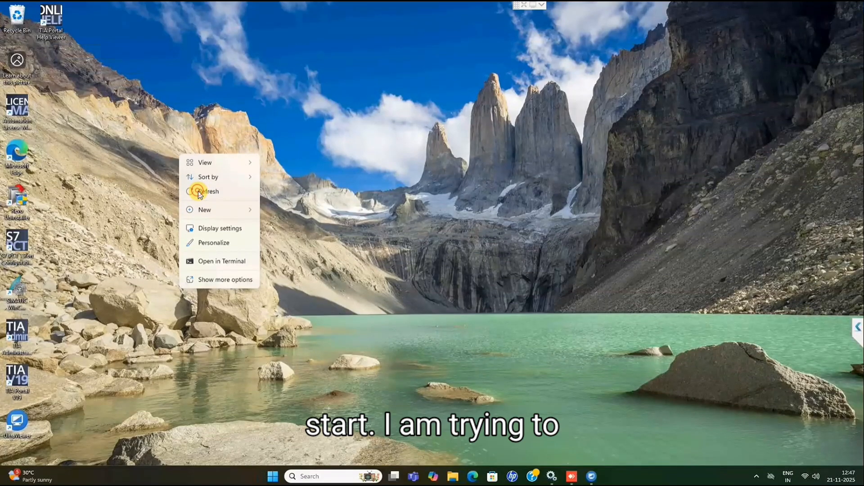
pyautogui.click(200, 191)
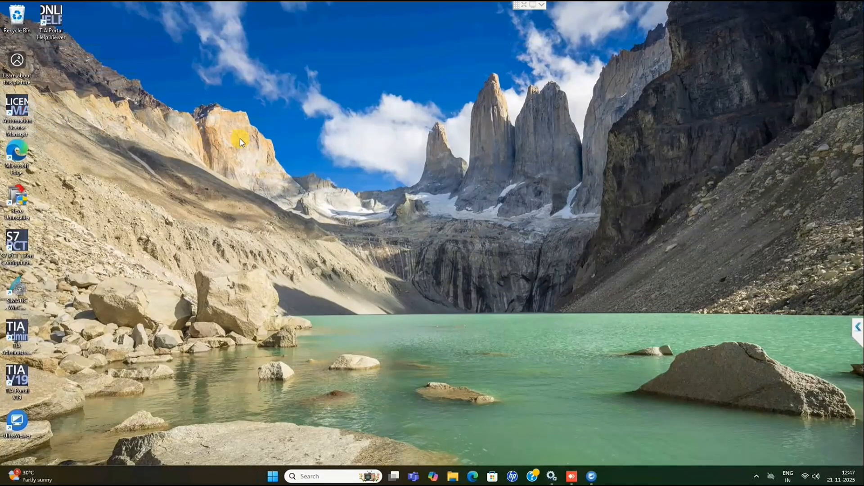
pyautogui.rightClick(20, 103)
pyautogui.click(55, 138)
pyautogui.rightClick(19, 99)
pyautogui.click(55, 138)
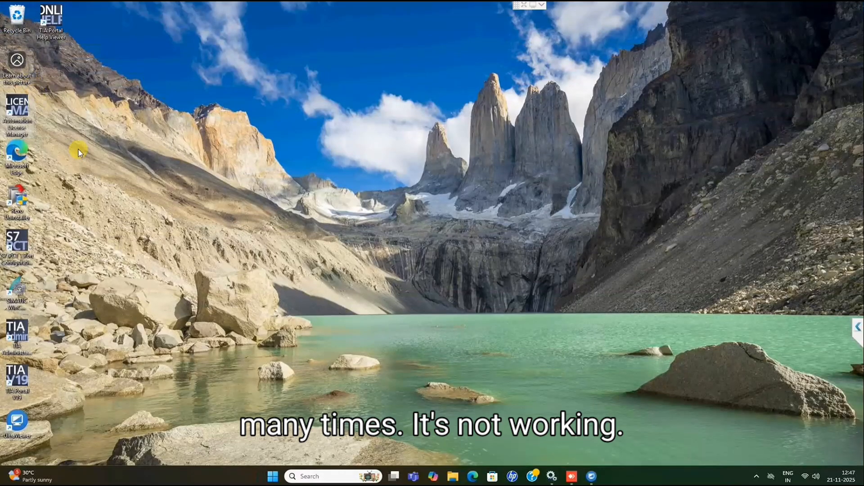
# Launch Revo Uninstaller, allow it to make changes to the device, and look through the installed programs
pyautogui.doubleClick(20, 211)
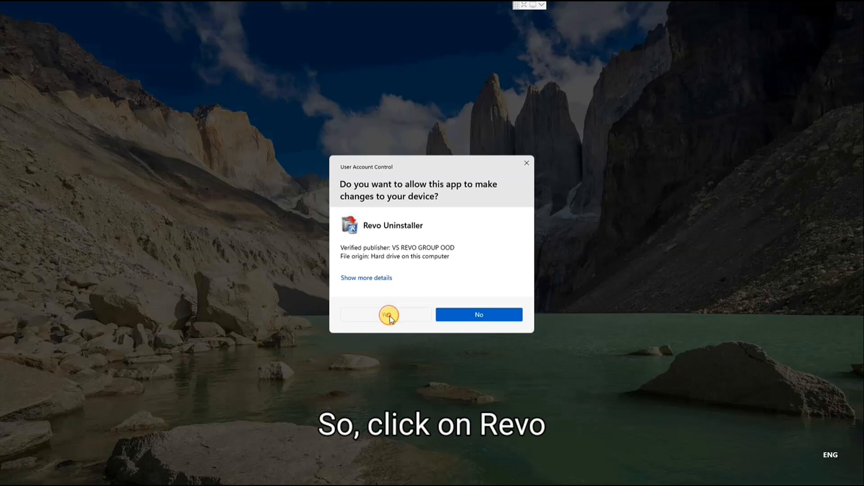
pyautogui.click(390, 316)
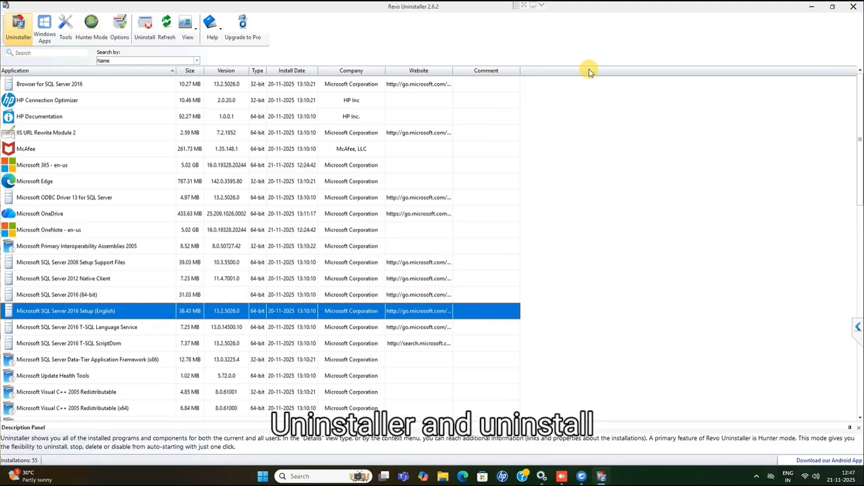
pyautogui.scroll(-6, 112, 225)
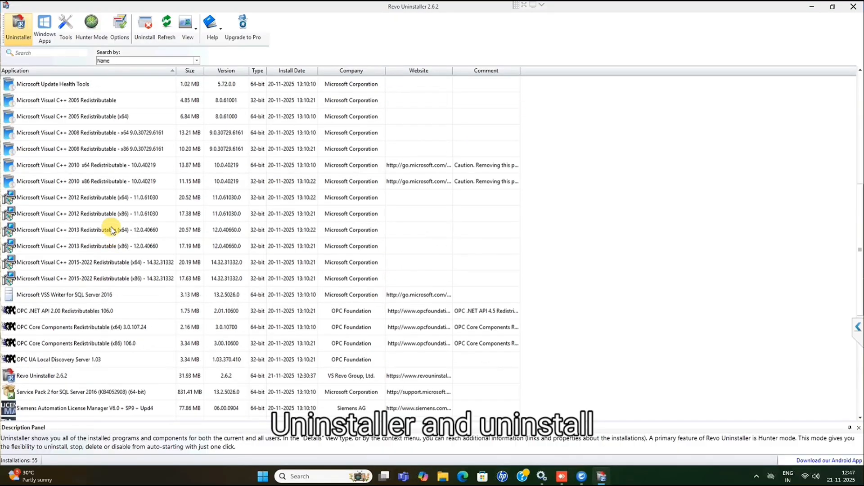
pyautogui.scroll(-2, 116, 236)
pyautogui.scroll(4, 123, 246)
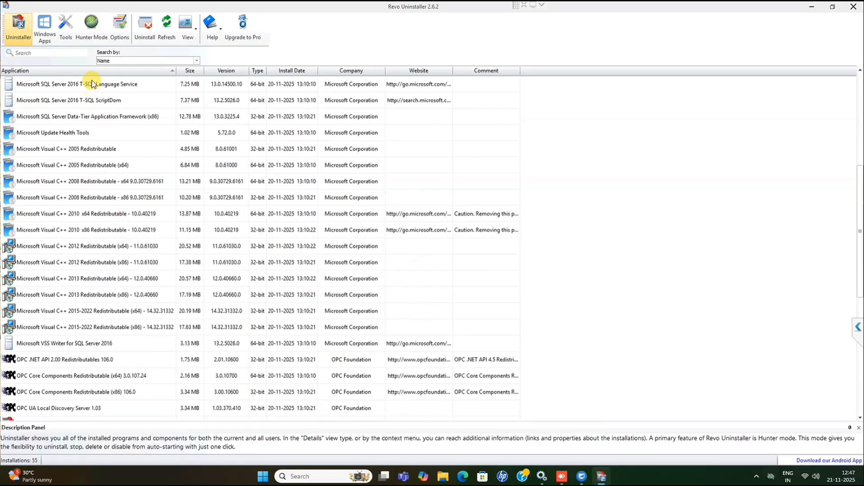
pyautogui.click(833, 6)
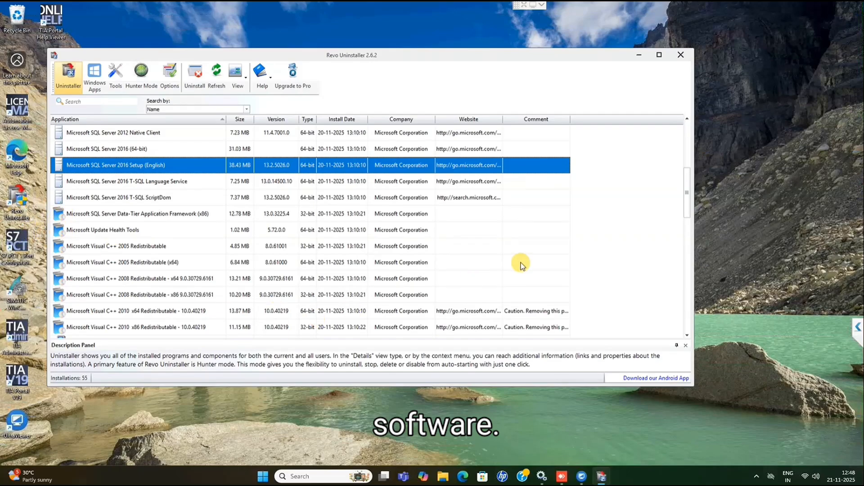
pyautogui.click(662, 53)
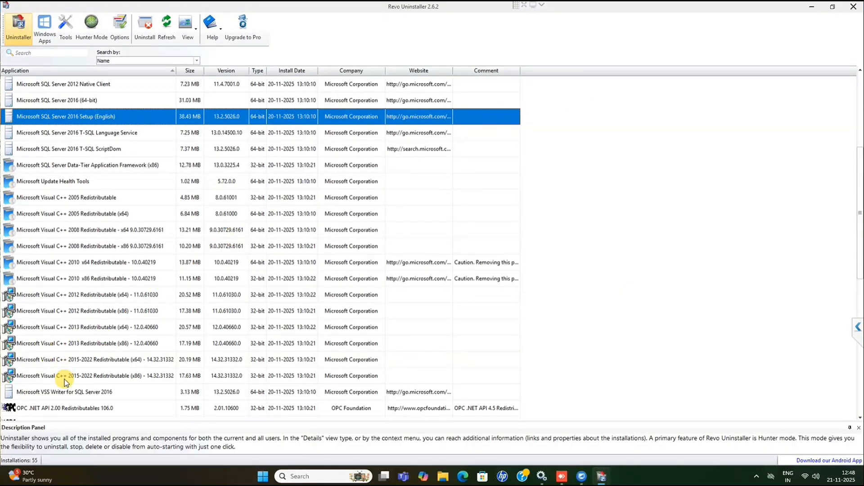
# Find Siemens Automation License Manager V6.0 + SP9 + Upd4 among the installed programs and show its available actions
pyautogui.scroll(-3, 66, 378)
pyautogui.scroll(-2, 66, 379)
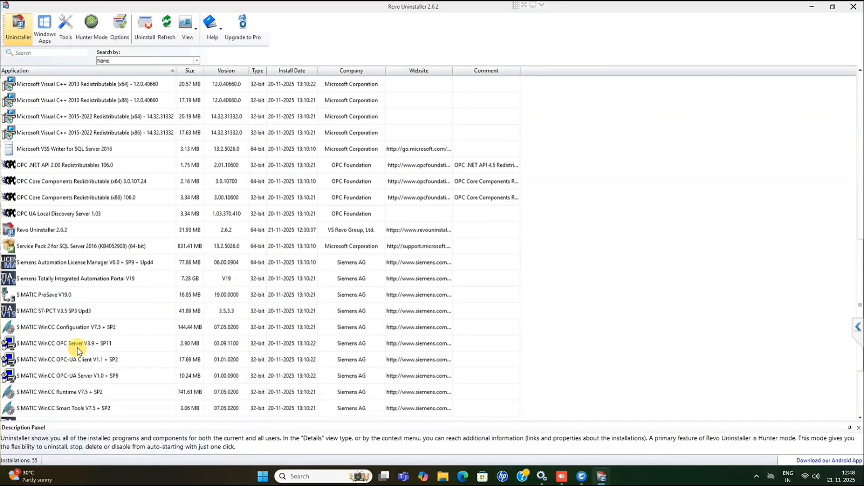
pyautogui.click(71, 268)
pyautogui.rightClick(82, 267)
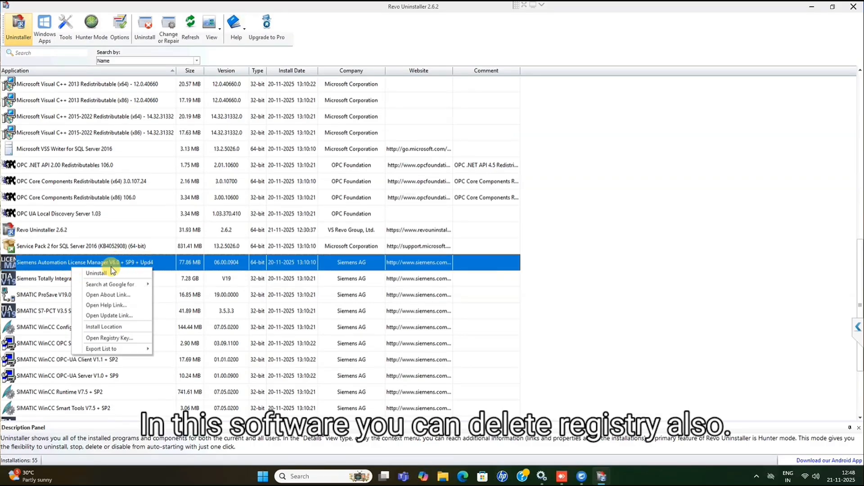
# Switch to Microsoft Edge, search for "automation licence manageer download", and open the Siemens support page on authorization and licensing software
pyautogui.click(463, 479)
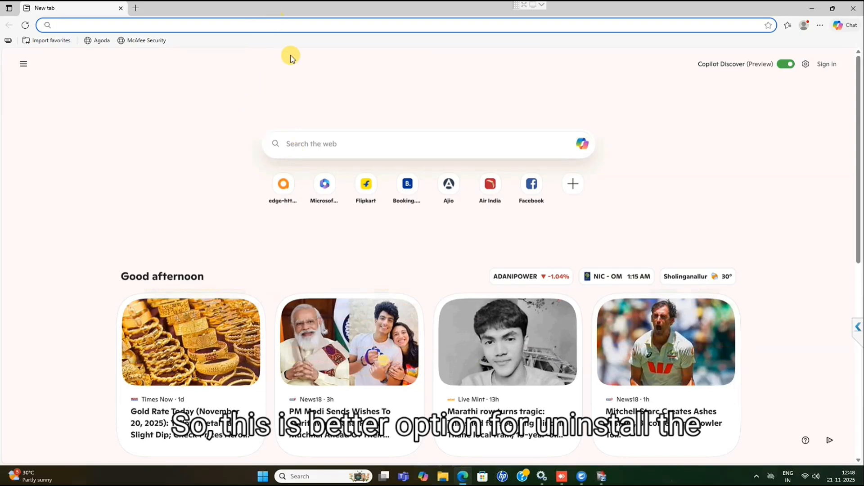
pyautogui.write('automati')
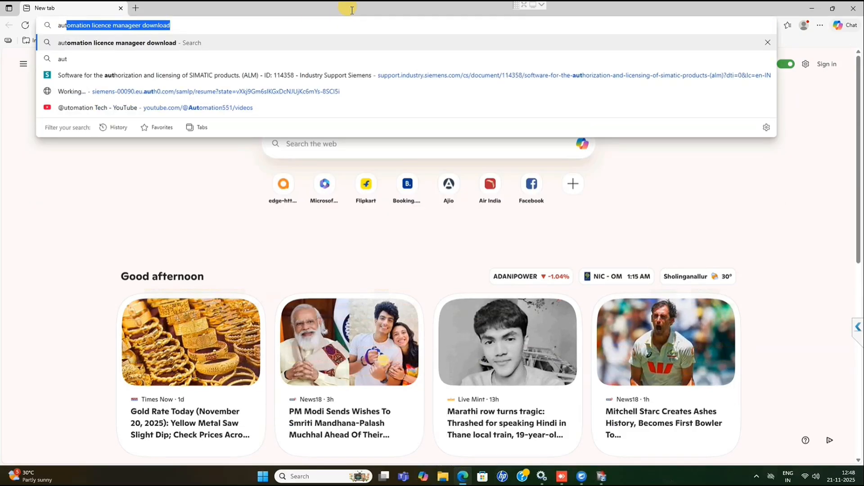
pyautogui.write('on ')
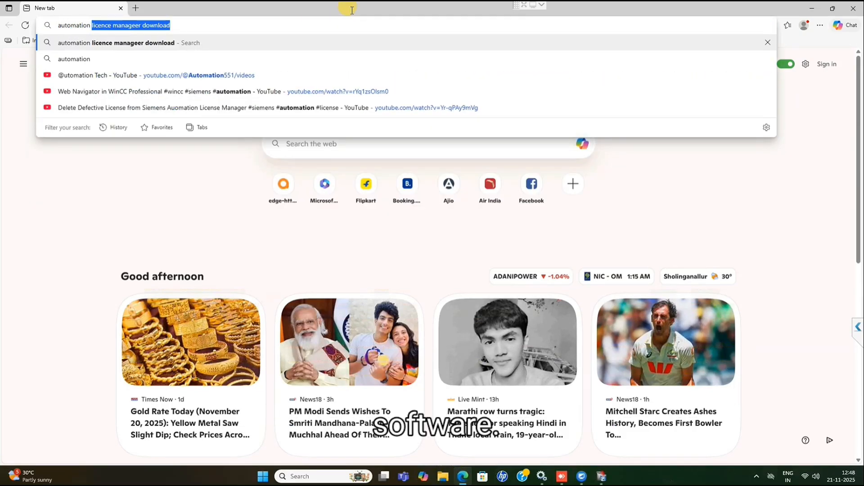
pyautogui.write('lic')
pyautogui.press('Return')
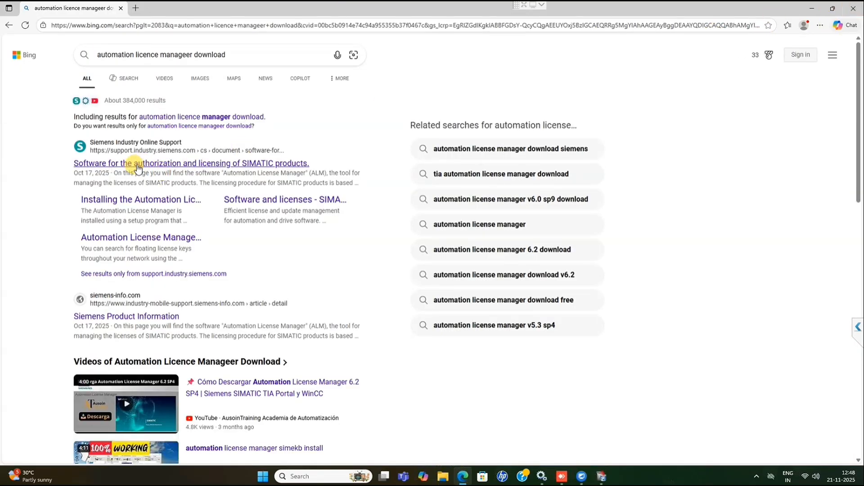
pyautogui.click(136, 165)
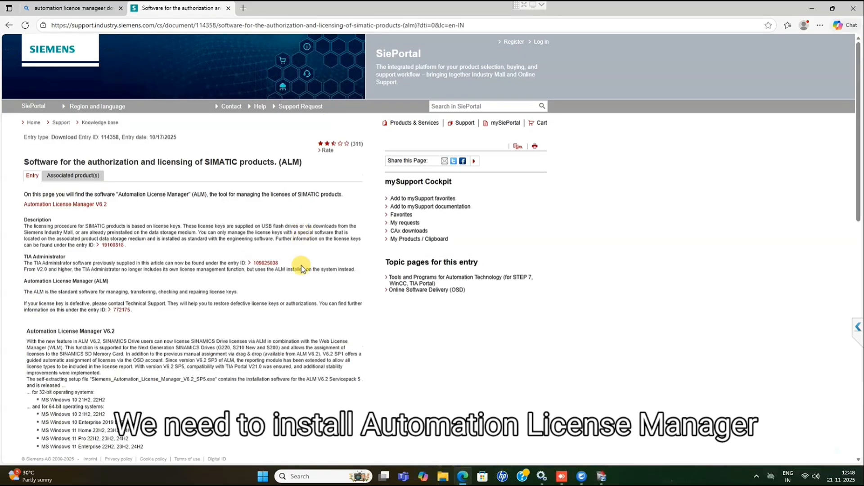
# Examine the Siemens support page for the version of the Automation License Manager setup file offered for download
pyautogui.scroll(-2, 259, 346)
pyautogui.scroll(-3, 259, 345)
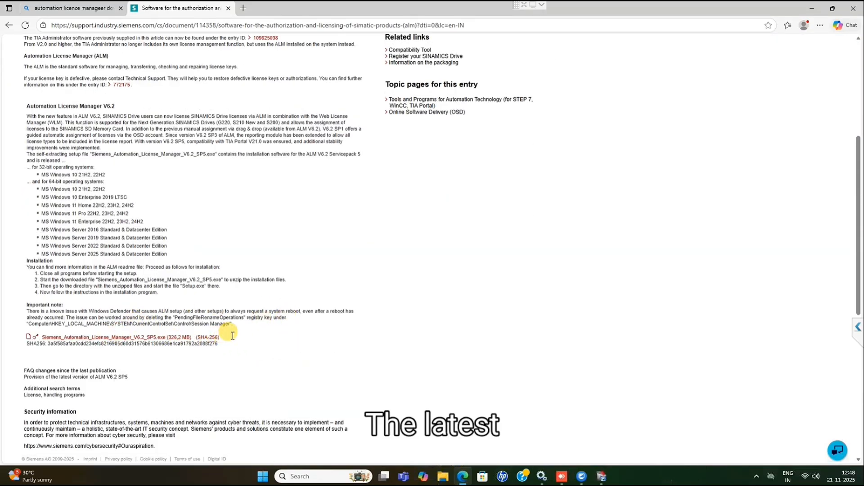
pyautogui.moveTo(225, 338); pyautogui.dragTo(30, 343)
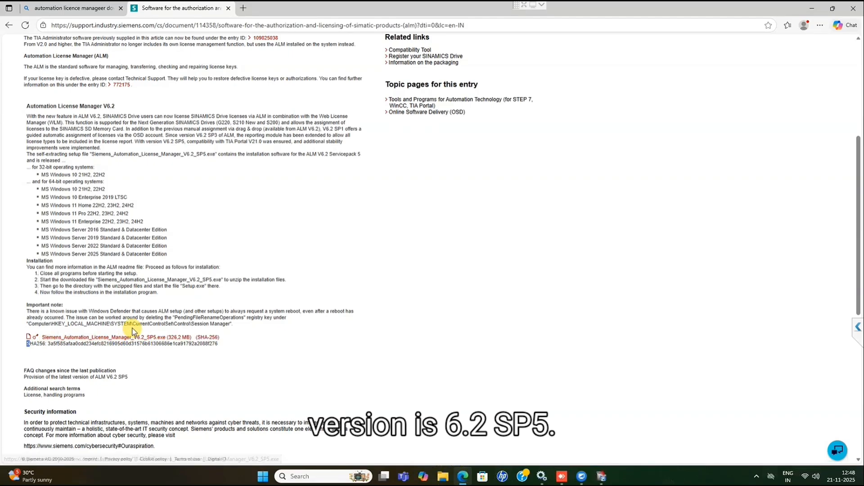
pyautogui.moveTo(136, 330); pyautogui.dragTo(164, 331)
pyautogui.scroll(-1, 162, 327)
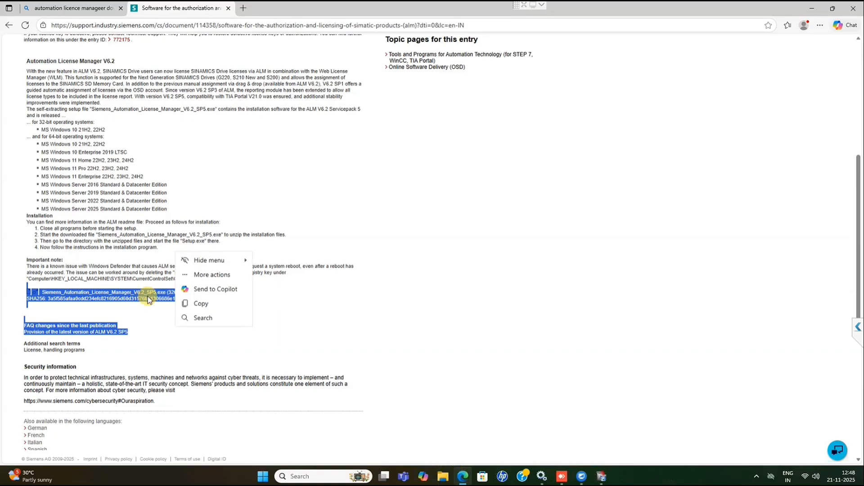
pyautogui.click(160, 320)
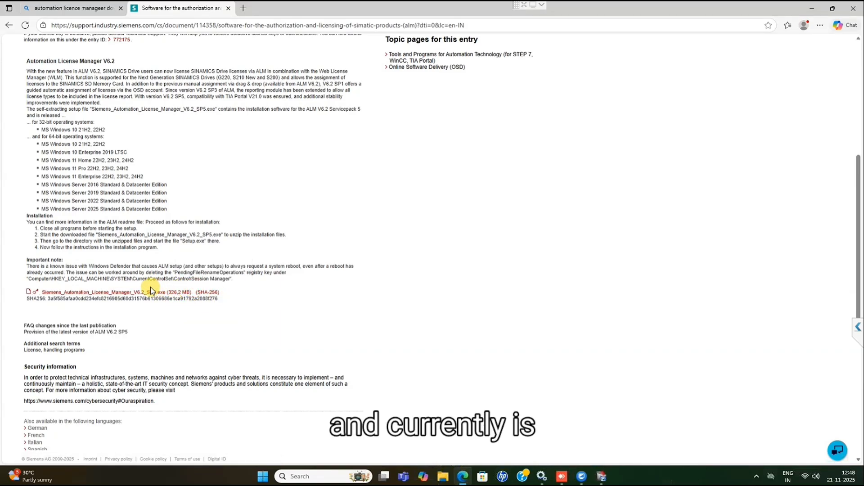
pyautogui.moveTo(191, 293); pyautogui.dragTo(148, 293)
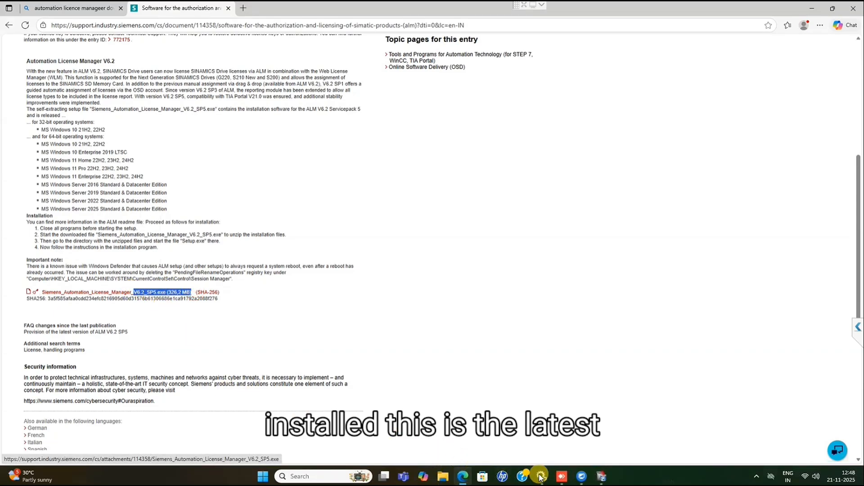
# Switch back to Revo Uninstaller and uninstall Siemens Automation License Manager V6.0 + SP9 + Upd4, confirming the removal
pyautogui.click(602, 477)
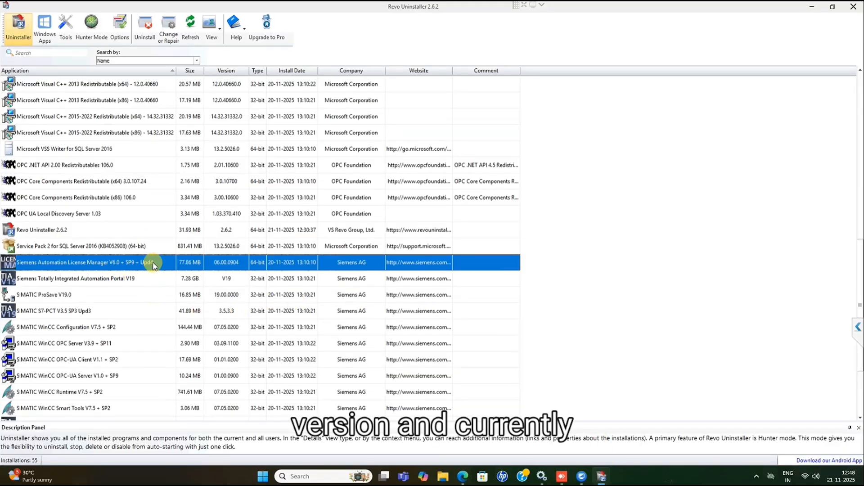
pyautogui.rightClick(136, 263)
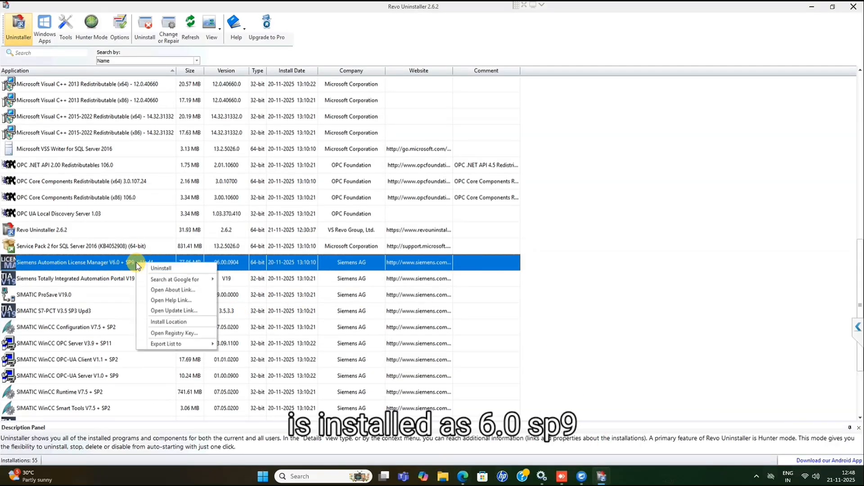
pyautogui.click(162, 269)
pyautogui.click(515, 319)
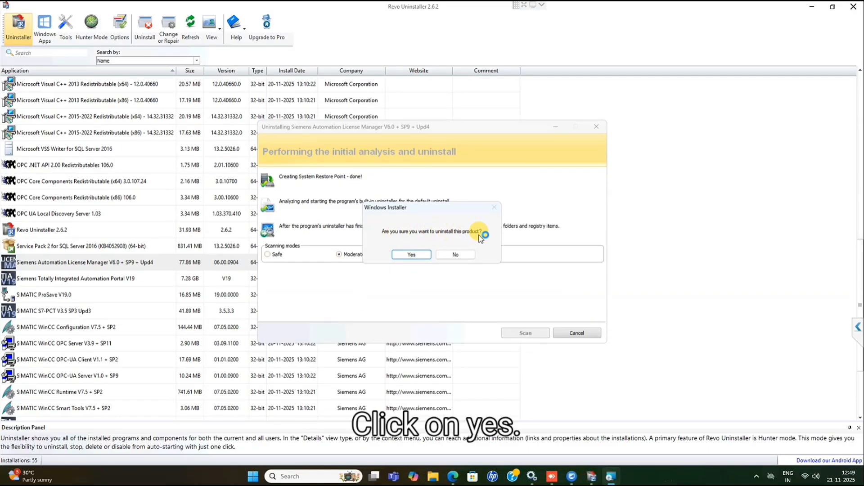
pyautogui.click(419, 254)
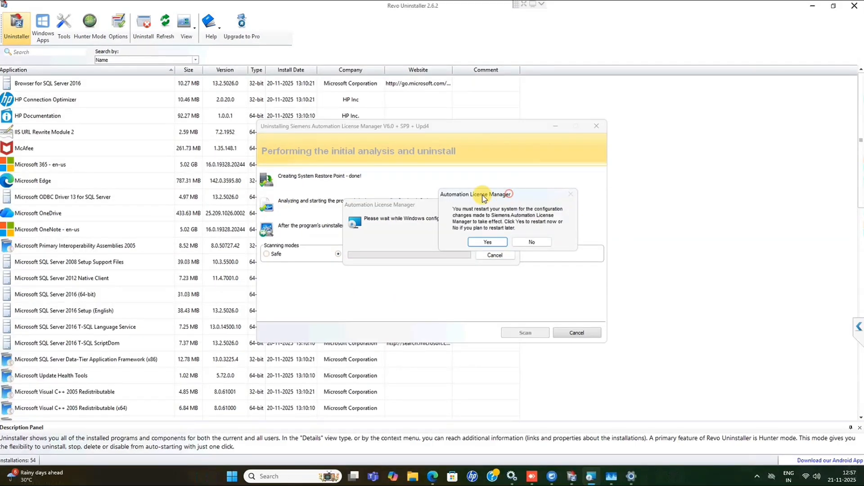
# Decline the immediate system restart and scan for leftover items in Moderate mode
pyautogui.moveTo(484, 198); pyautogui.dragTo(431, 199)
pyautogui.click(480, 243)
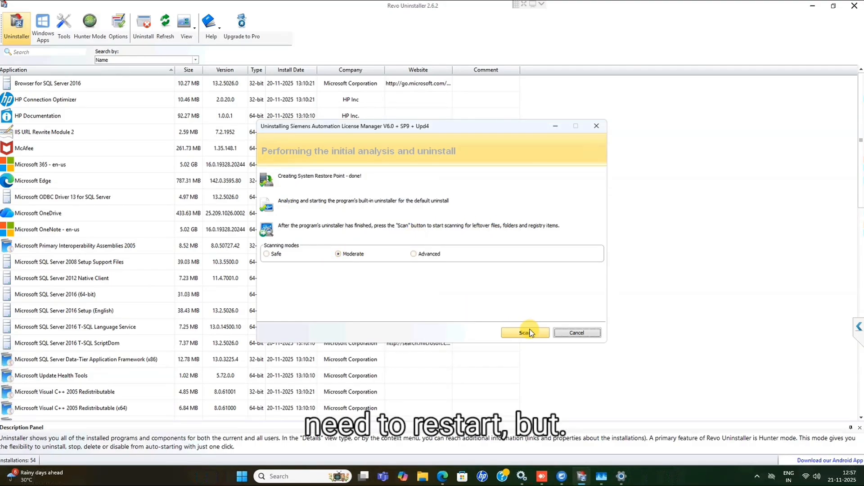
pyautogui.click(530, 332)
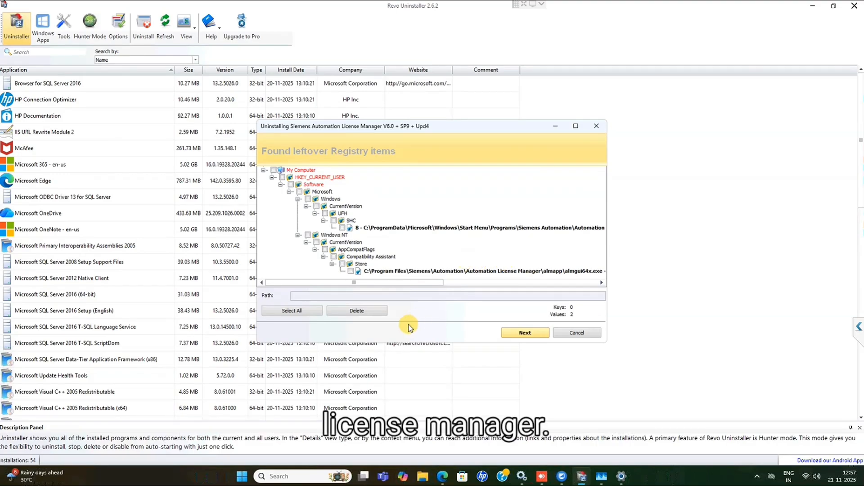
# Delete all leftover registry items and all leftover files and folders of Automation License Manager, confirming each deletion
pyautogui.click(358, 310)
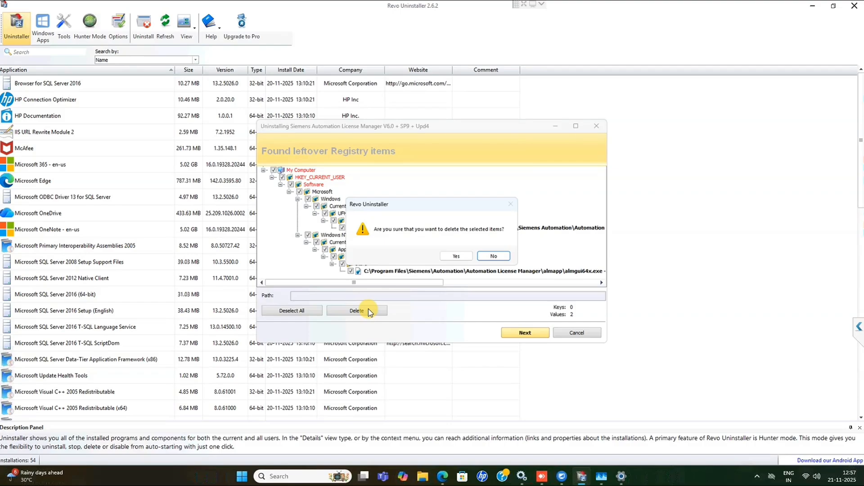
pyautogui.click(453, 256)
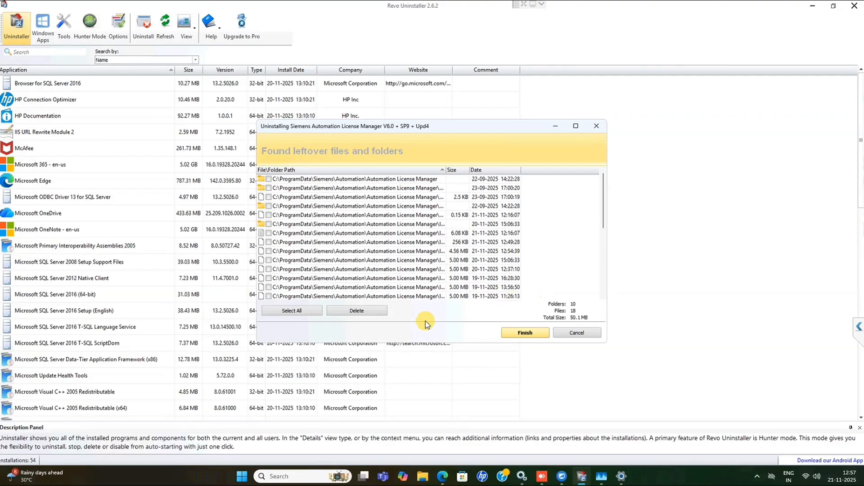
pyautogui.click(301, 315)
pyautogui.click(358, 311)
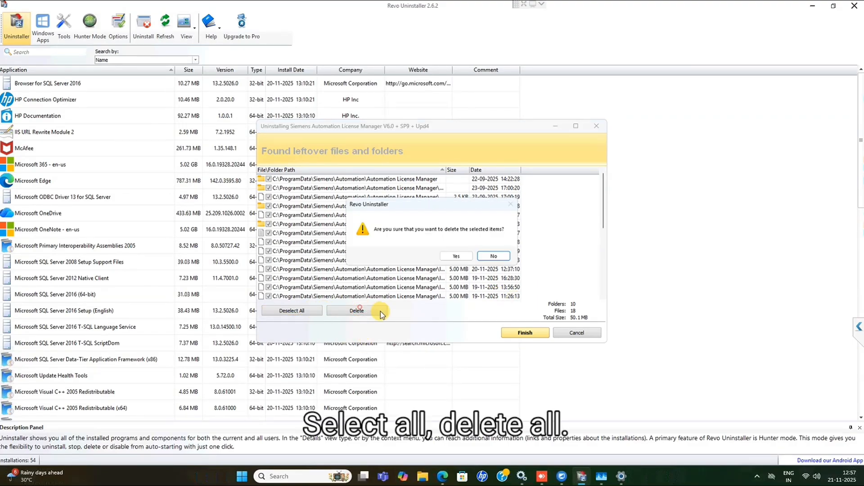
pyautogui.click(452, 256)
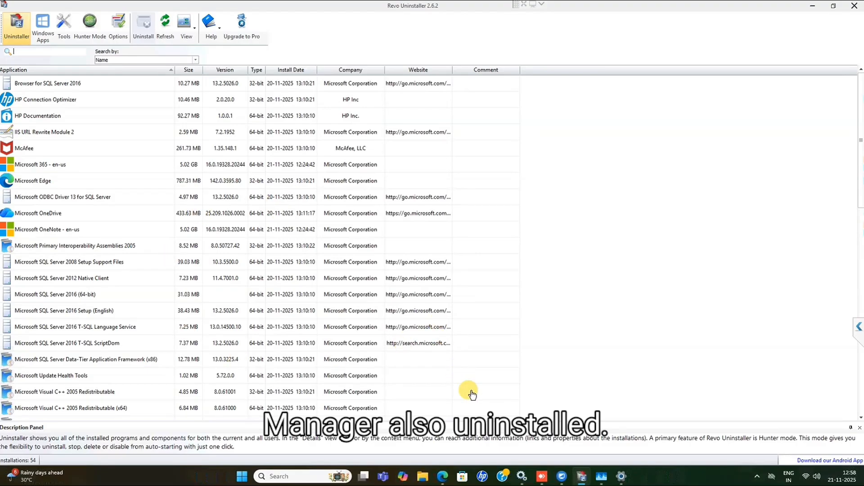
# Close Revo Uninstaller and refresh the desktop
pyautogui.scroll(-1, 468, 390)
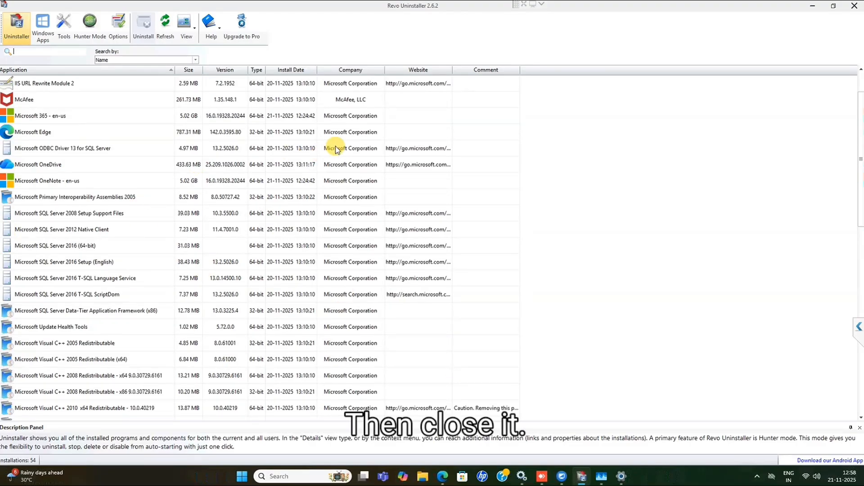
pyautogui.click(856, 7)
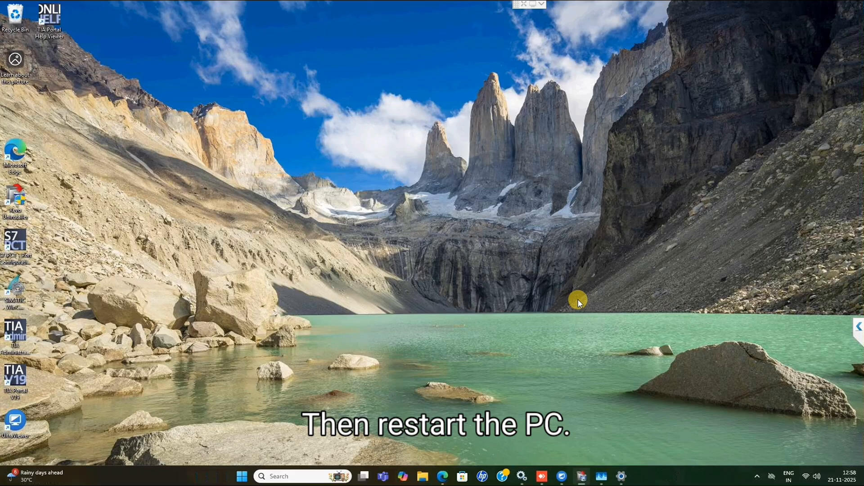
pyautogui.rightClick(436, 256)
pyautogui.click(420, 271)
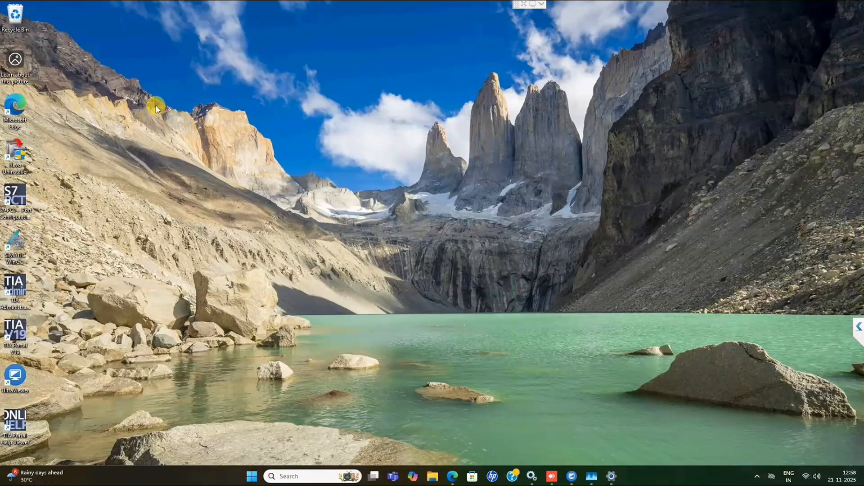
# Restart the computer to complete the removal of Automation License Manager
pyautogui.click(253, 477)
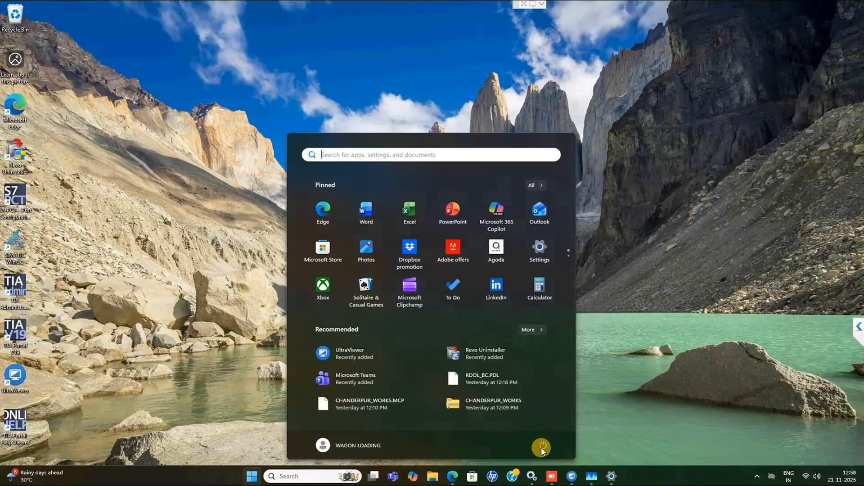
pyautogui.click(542, 449)
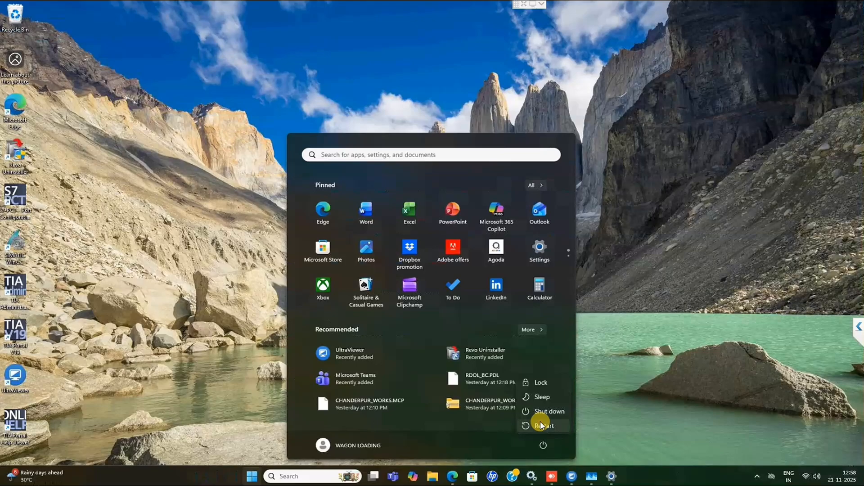
pyautogui.click(542, 425)
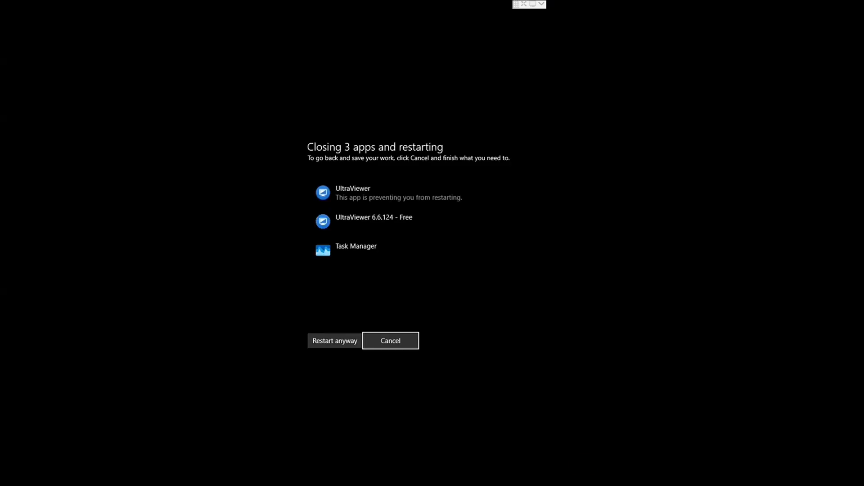
# Force the restart despite the open apps and refresh the desktop once Windows is back up
pyautogui.click(346, 342)
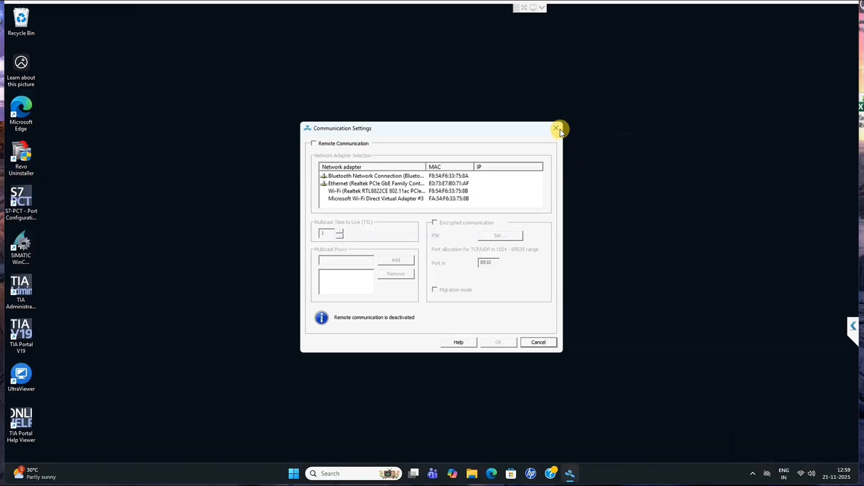
pyautogui.click(558, 128)
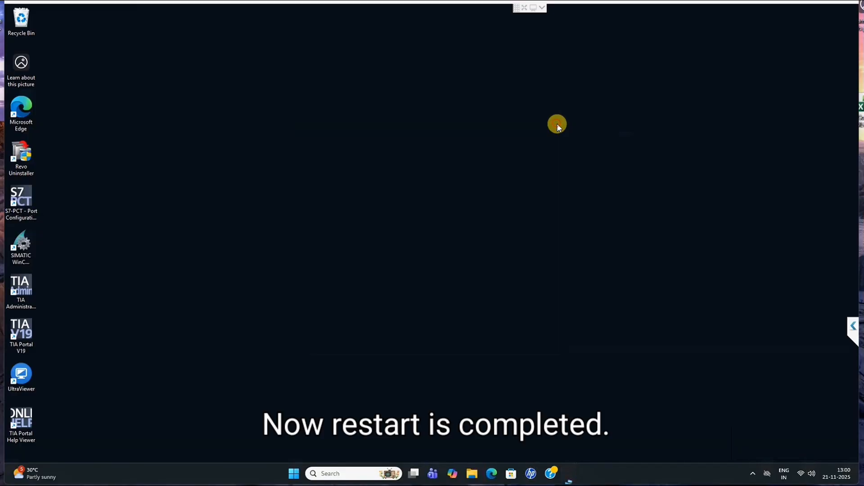
pyautogui.rightClick(402, 131)
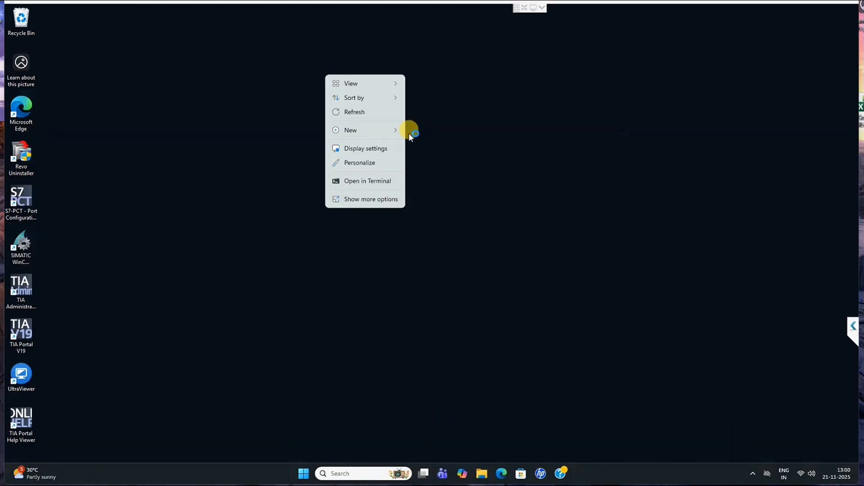
pyautogui.click(358, 112)
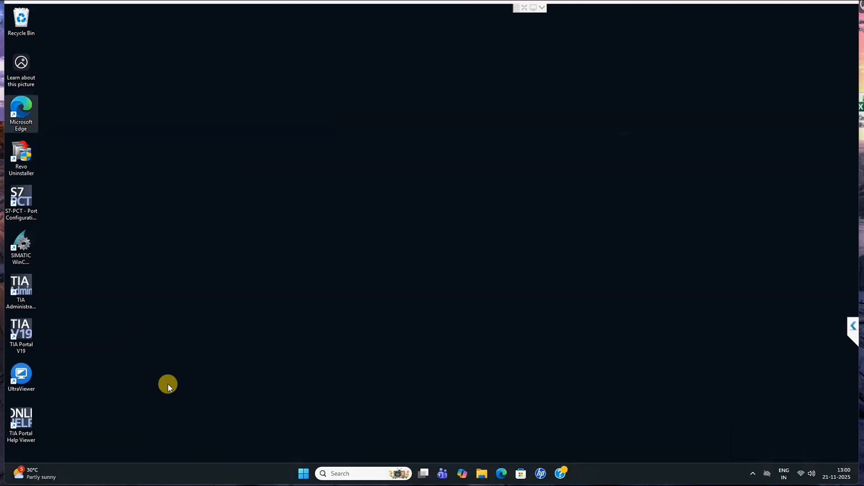
# Search the web in Microsoft Edge for "automation licence manageer download" and remove the McAfee WebAdvisor extension
pyautogui.click(501, 476)
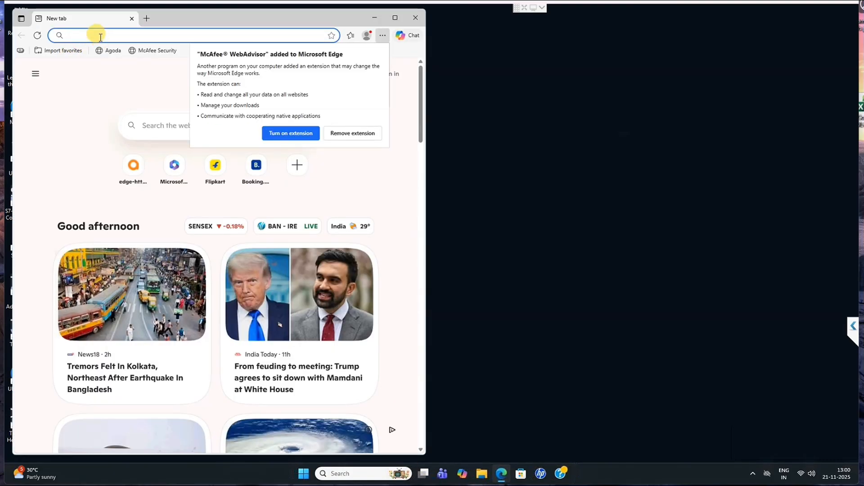
pyautogui.write('automation licence manageer download')
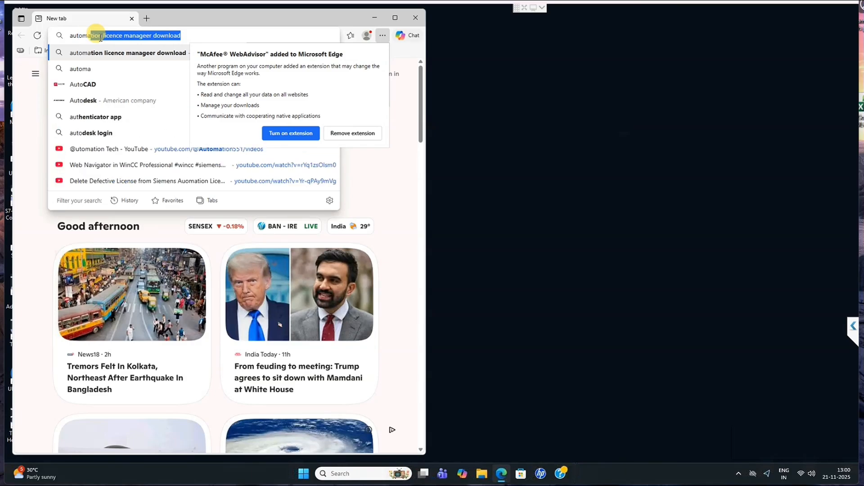
pyautogui.press('Return')
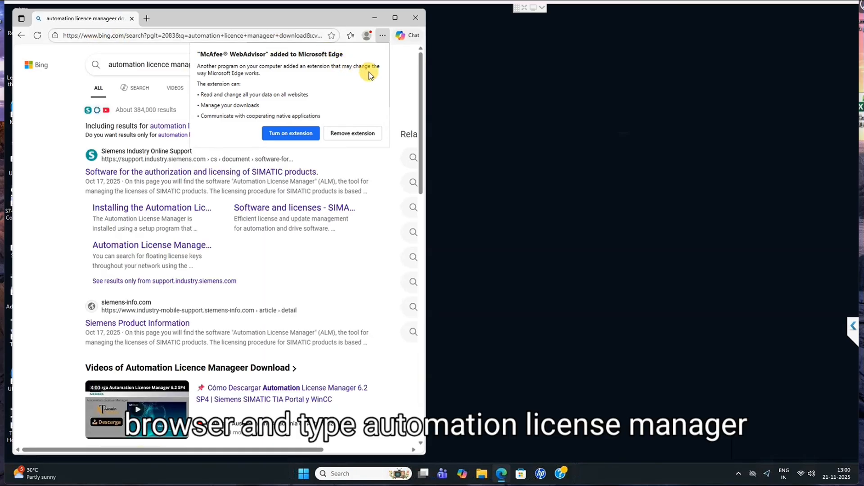
pyautogui.click(352, 134)
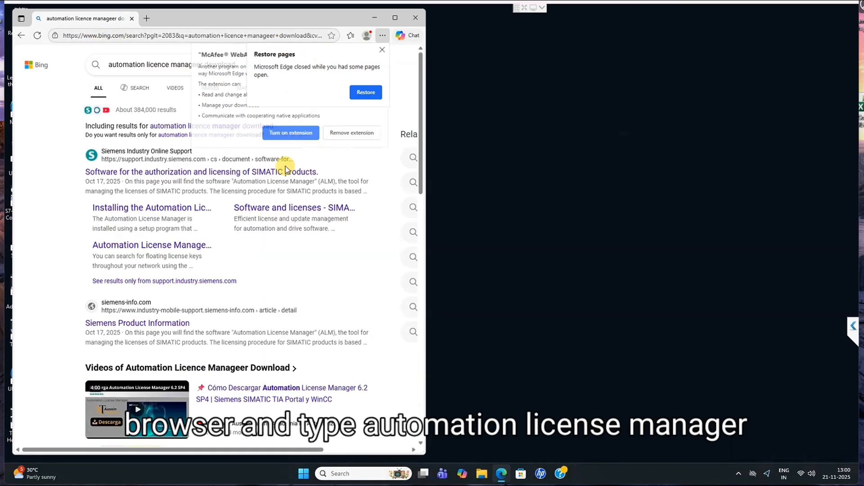
# Open the Siemens support page on SIMATIC authorization and licensing software and locate the Siemens_Automation_License_Manager_V6.2_SP5.exe download
pyautogui.click(162, 174)
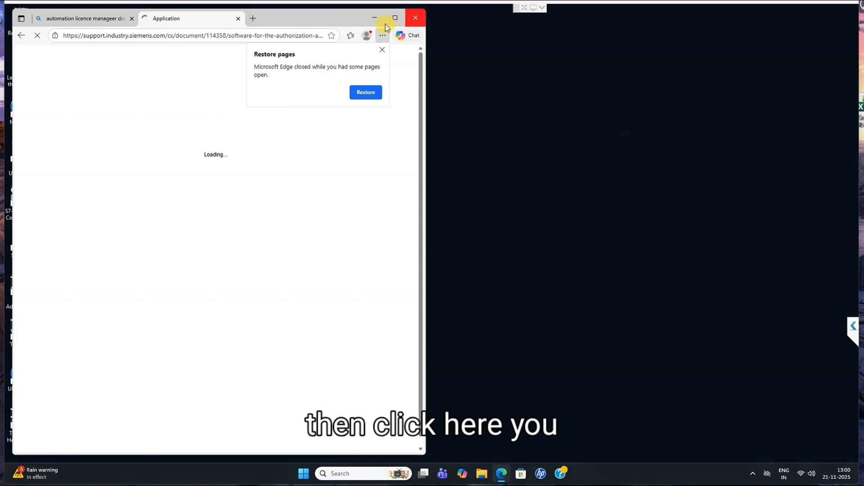
pyautogui.click(382, 49)
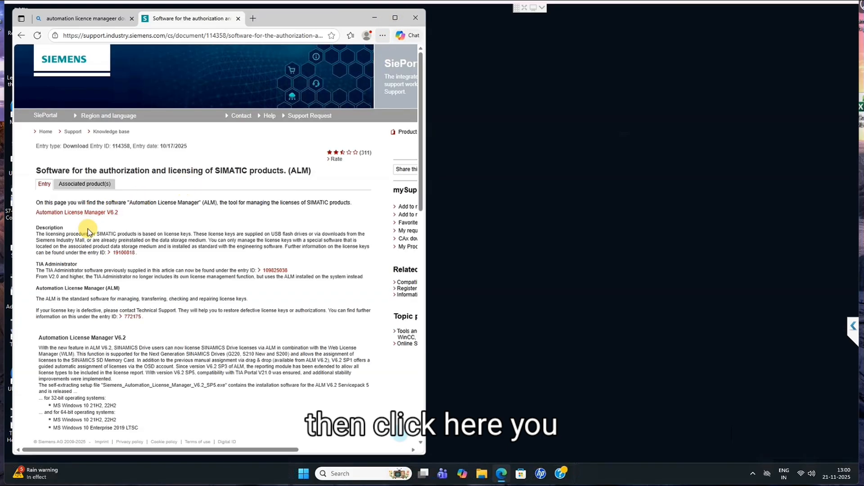
pyautogui.scroll(-3, 192, 231)
pyautogui.scroll(-3, 199, 241)
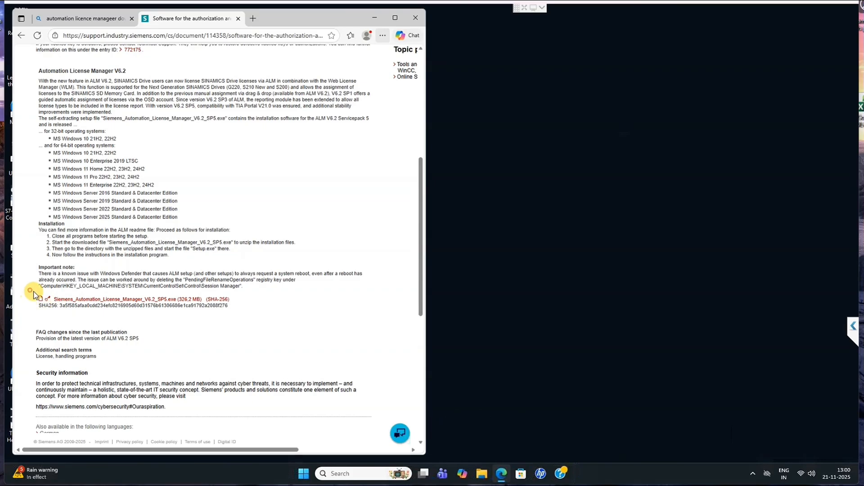
pyautogui.moveTo(41, 306); pyautogui.dragTo(204, 299)
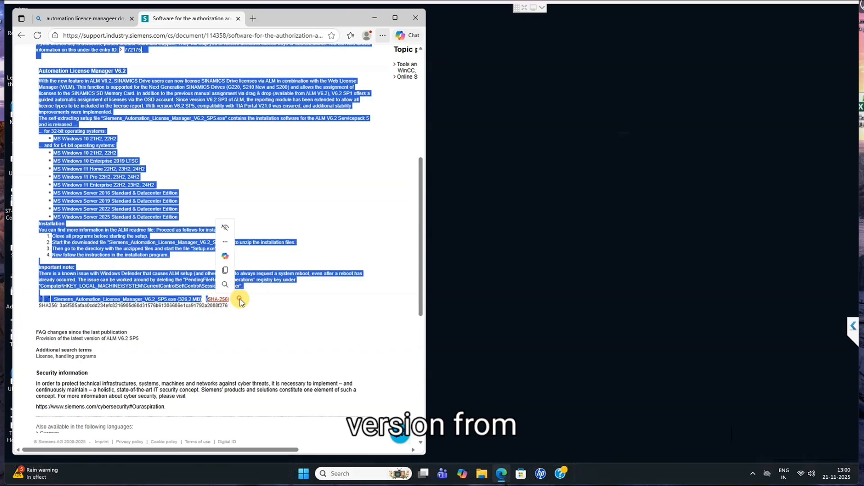
pyautogui.click(207, 303)
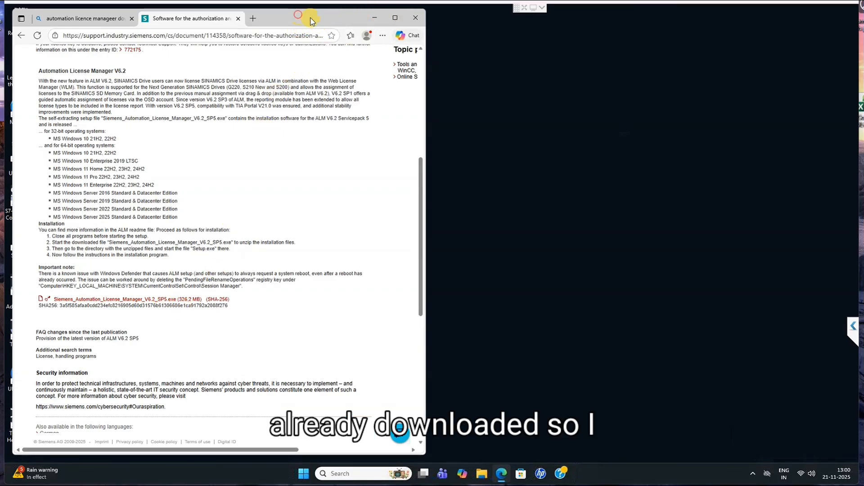
pyautogui.moveTo(312, 21); pyautogui.dragTo(400, 32)
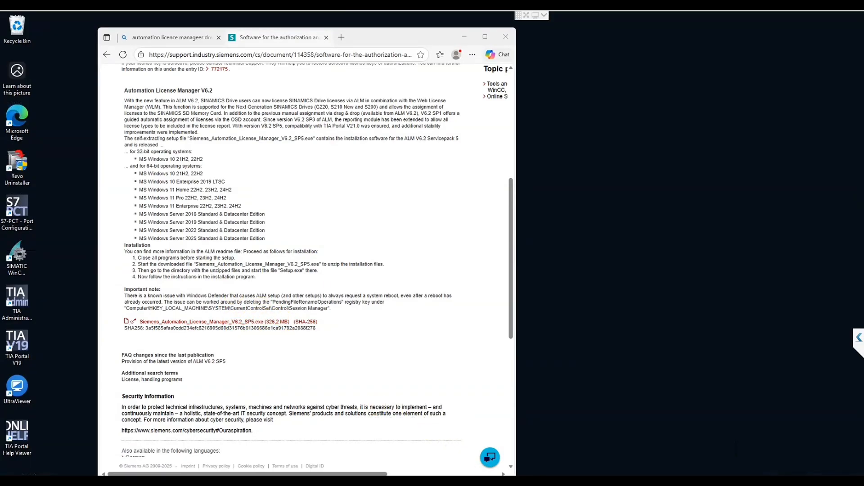
# Run the Siemens Automation License Manager V6.2 SP5 installer from the Downloads folder and allow it to make changes to the device
pyautogui.press('super+e')
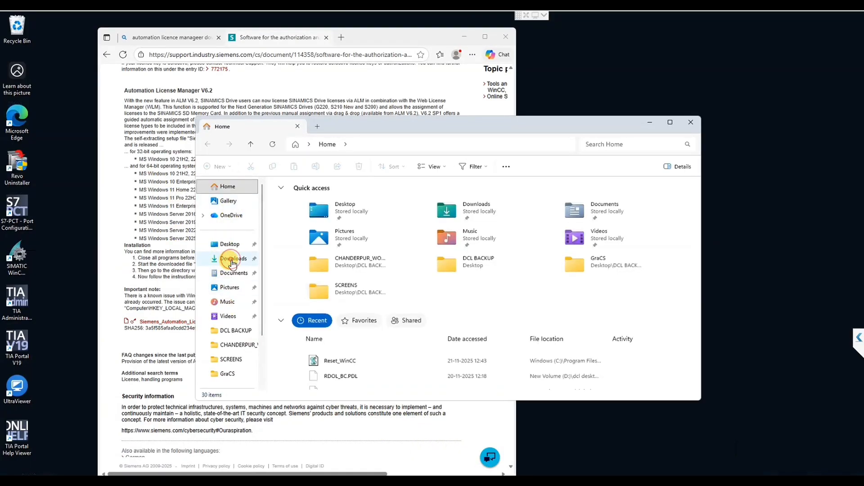
pyautogui.click(232, 262)
pyautogui.click(317, 210)
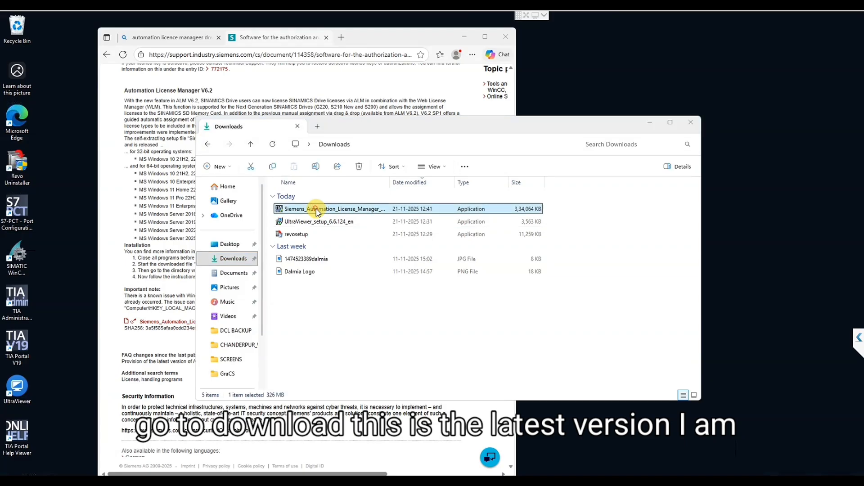
pyautogui.doubleClick(494, 209)
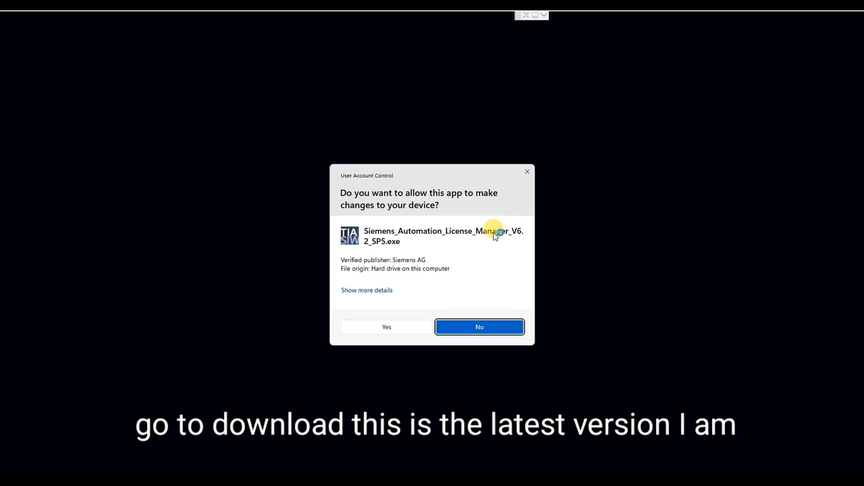
pyautogui.click(385, 333)
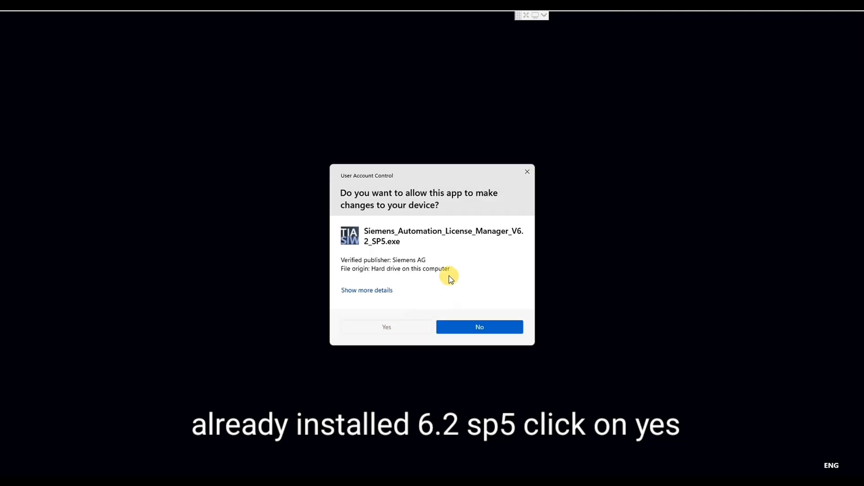
# Extract the V6.2 SP5 setup package to the default Temp folder, acknowledge the path notice and finish the extractor
pyautogui.click(457, 315)
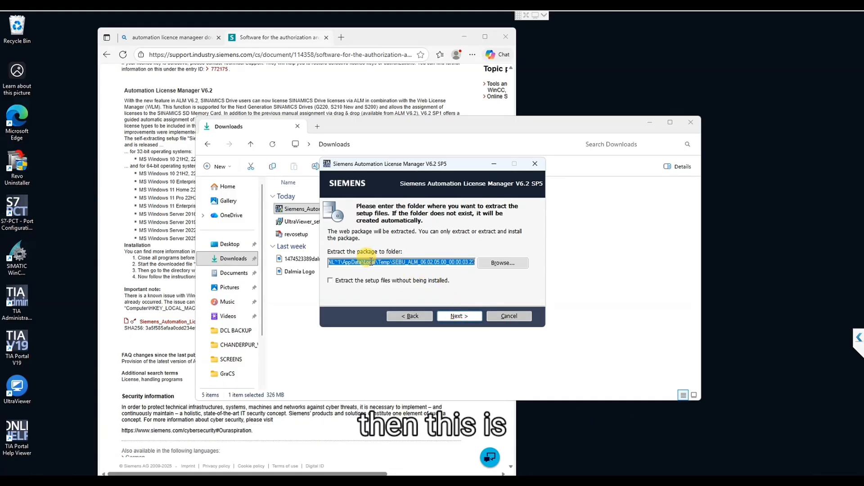
pyautogui.click(459, 316)
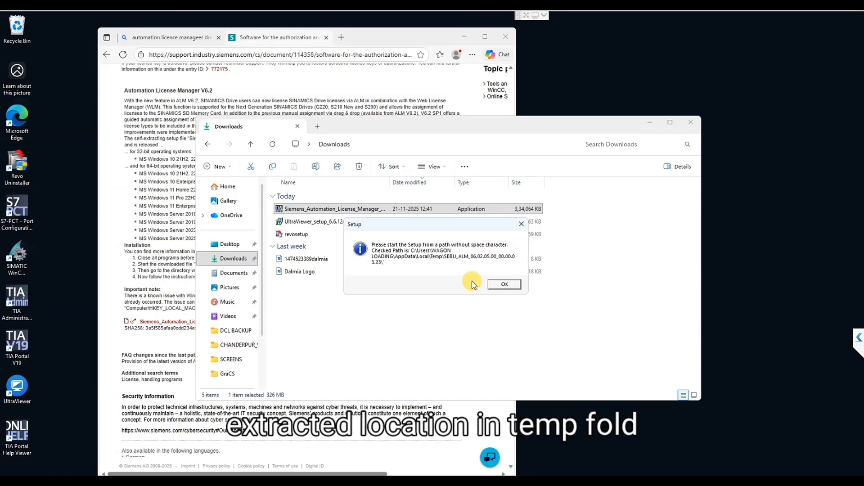
pyautogui.click(500, 283)
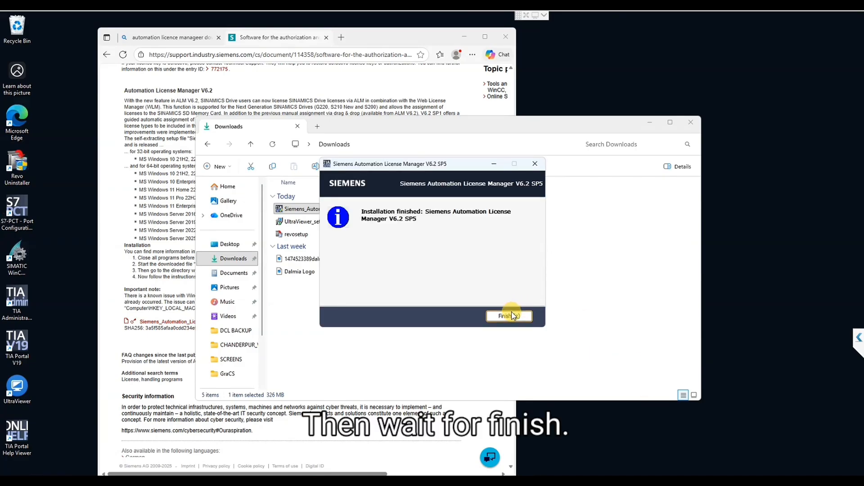
pyautogui.click(511, 314)
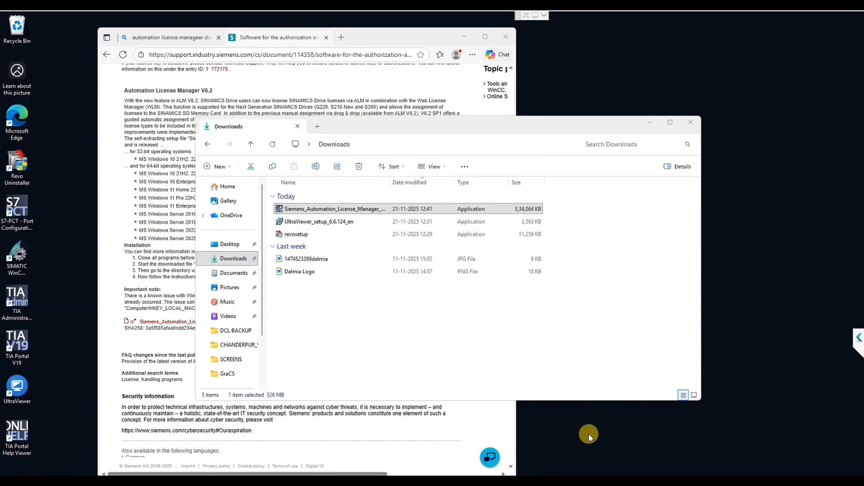
# Go to the %temp% folder and open SEBU_ALM_06.02.05.00_00.00.03.23, granting permanent access to it
pyautogui.press('super+r')
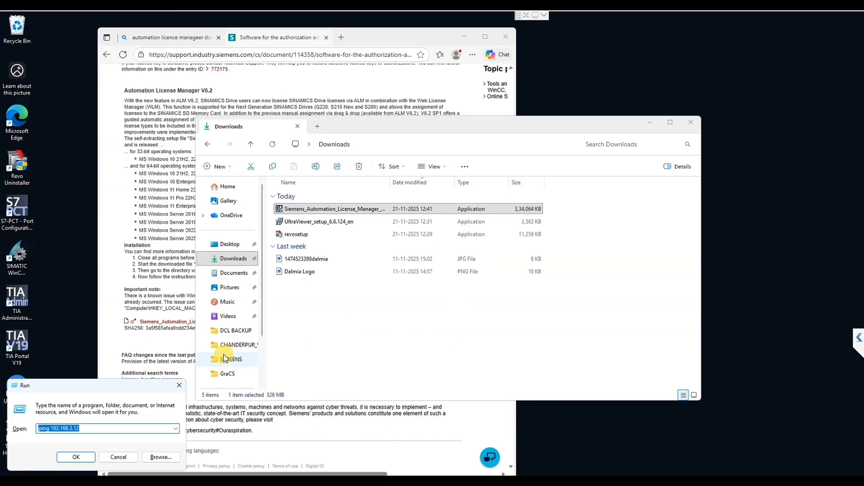
pyautogui.write('%temp%')
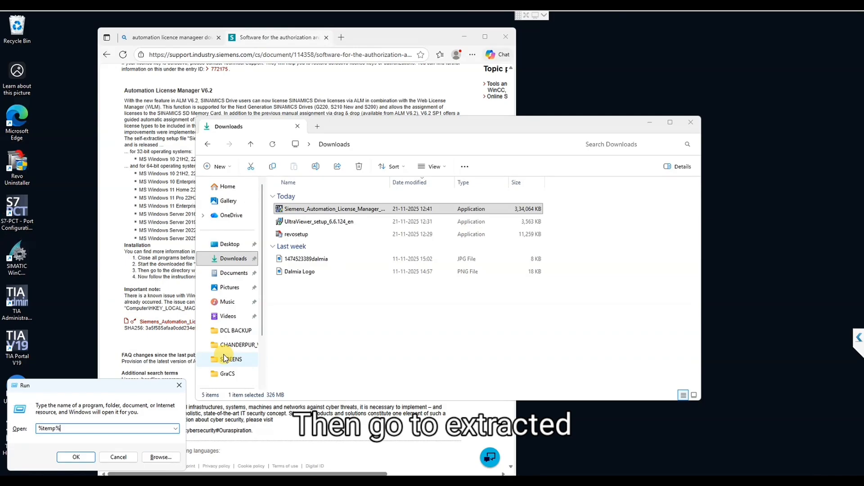
pyautogui.press('Return')
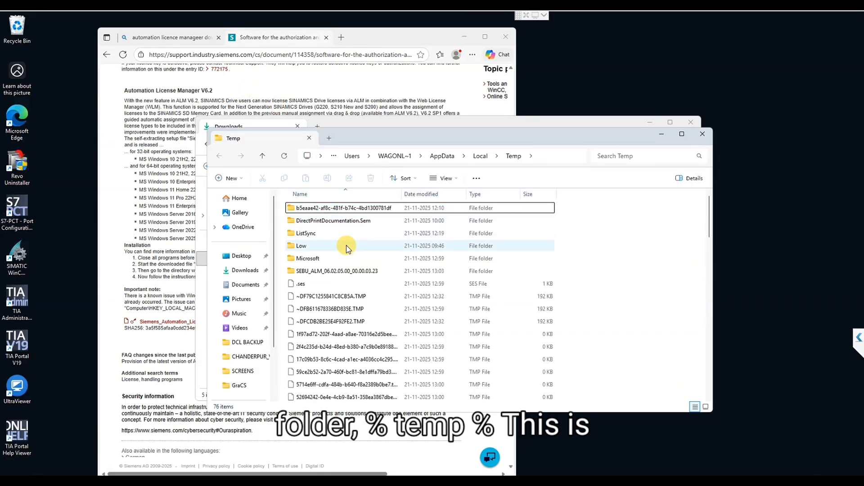
pyautogui.click(314, 274)
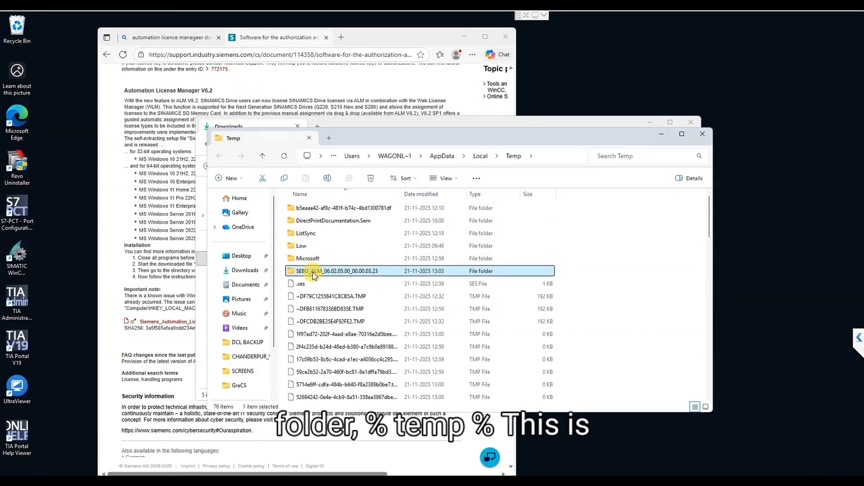
pyautogui.doubleClick(314, 272)
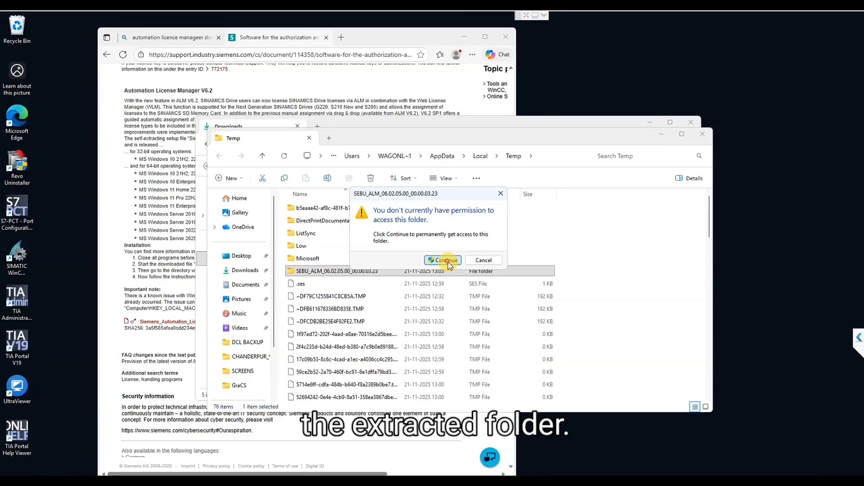
pyautogui.click(499, 257)
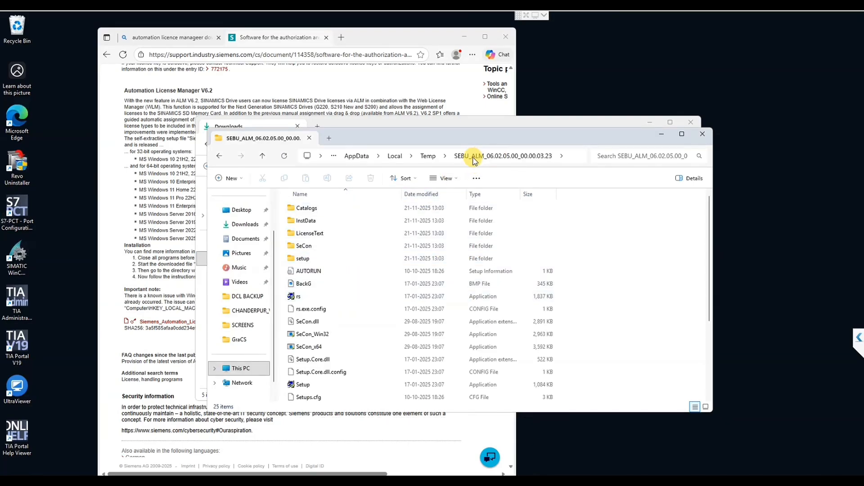
# Run Setup from the extracted folder with administrator approval, keep English as setup language and continue past the welcome page
pyautogui.scroll(-3, 342, 358)
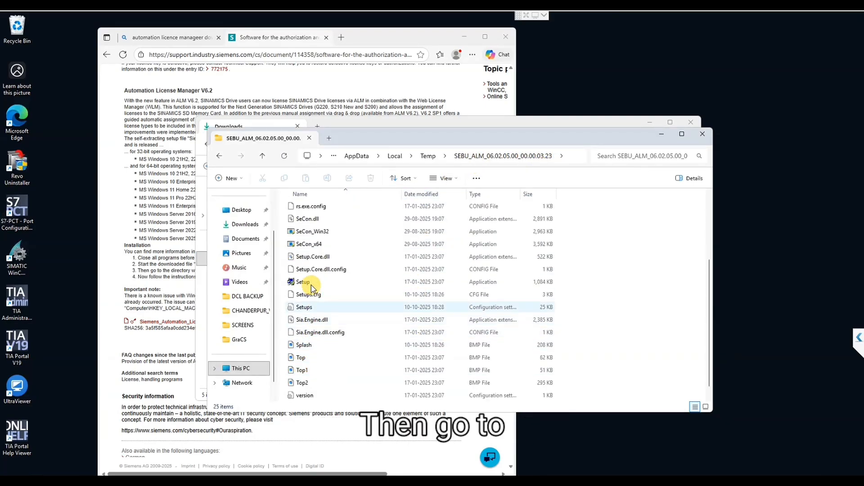
pyautogui.doubleClick(312, 285)
pyautogui.click(385, 322)
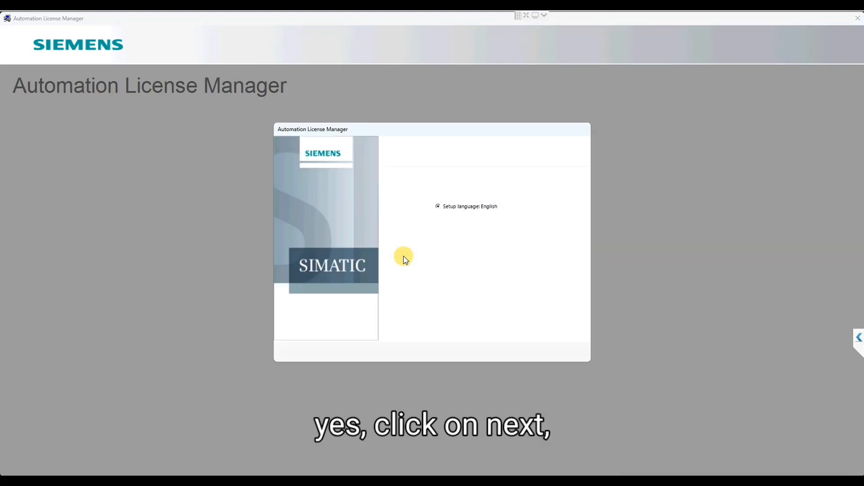
pyautogui.click(503, 355)
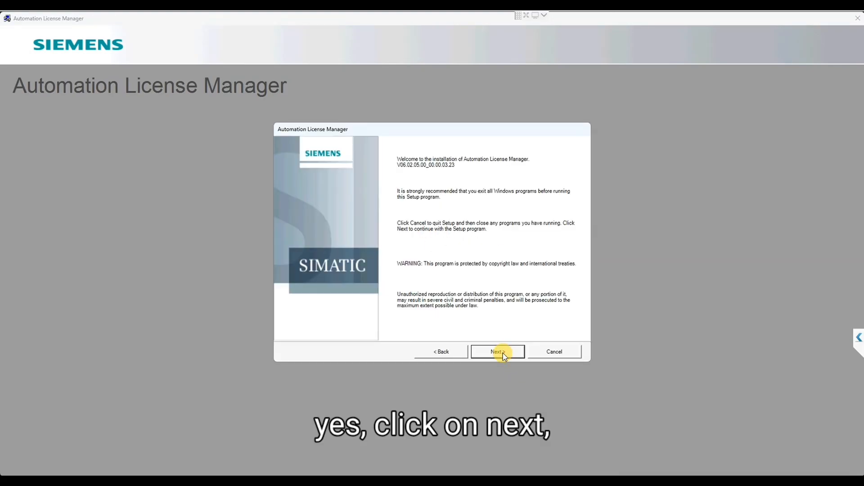
pyautogui.click(504, 355)
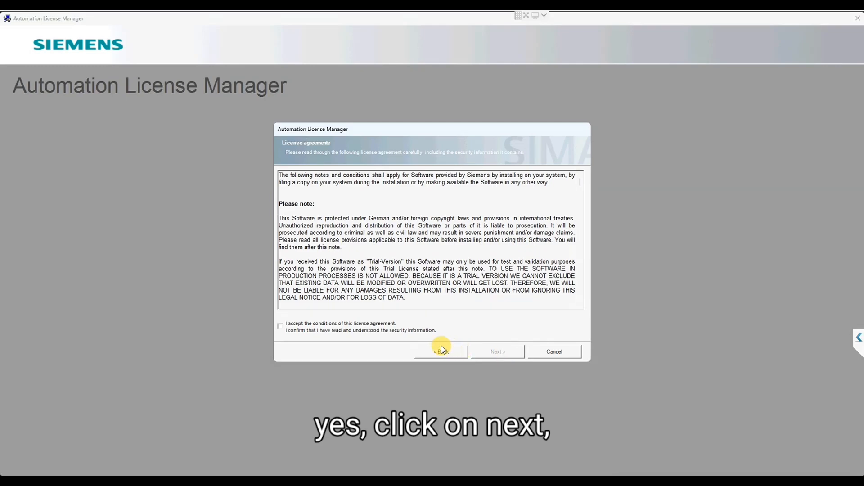
# Accept the license agreement and the system settings change, keeping the default selection of programs to install
pyautogui.click(394, 324)
pyautogui.click(512, 356)
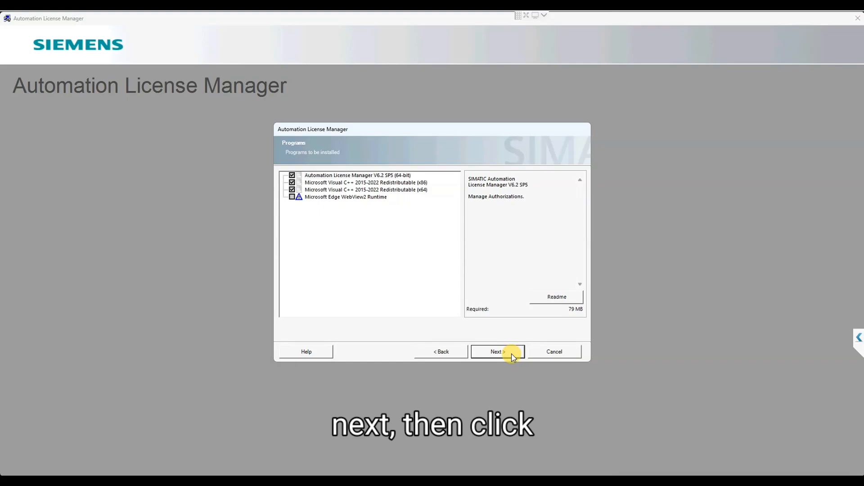
pyautogui.click(512, 355)
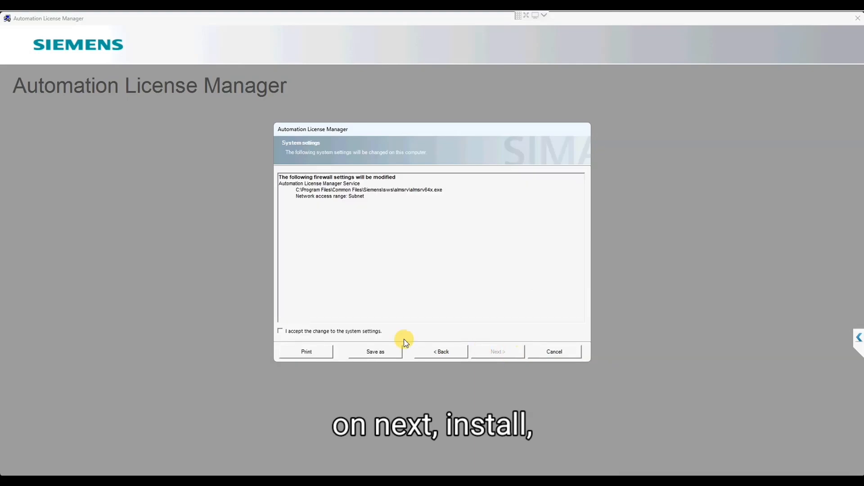
pyautogui.click(376, 334)
pyautogui.click(495, 355)
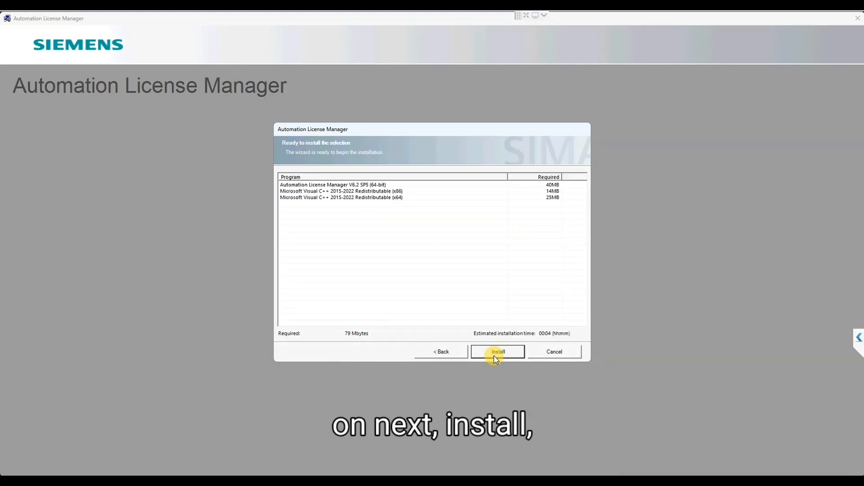
# Install Automation License Manager V6.2 SP5 with its Visual C++ redistributables, decline the OneDrive backup offer and finish the setup
pyautogui.click(493, 356)
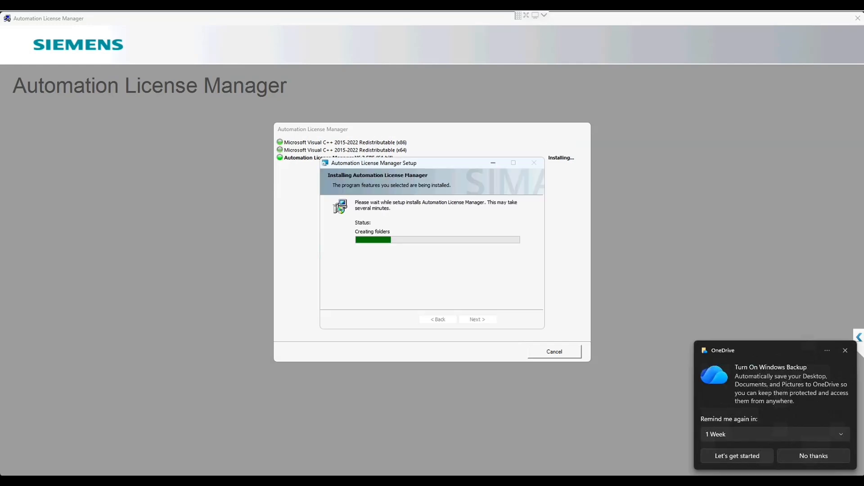
pyautogui.click(820, 457)
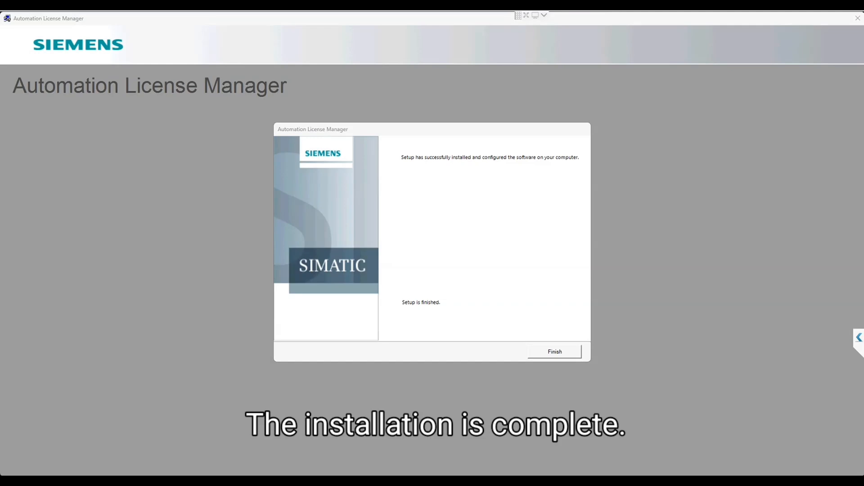
pyautogui.click(562, 353)
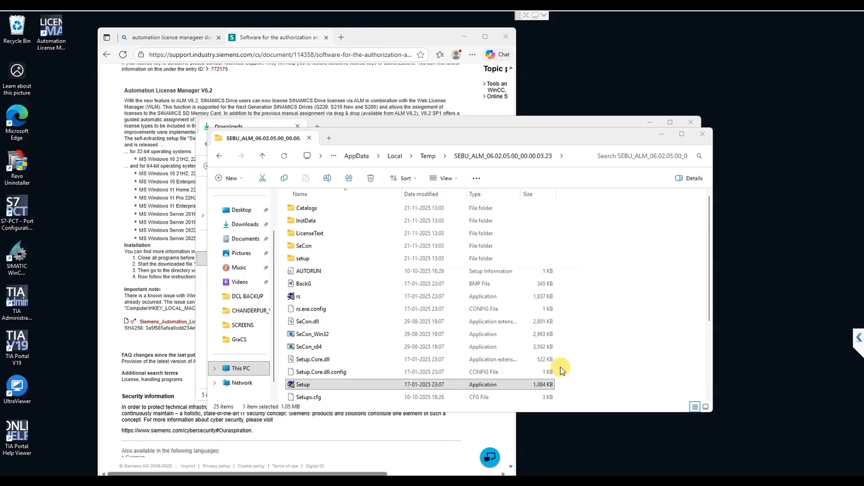
# Close both File Explorer windows and the browser with the Siemens support page
pyautogui.click(709, 127)
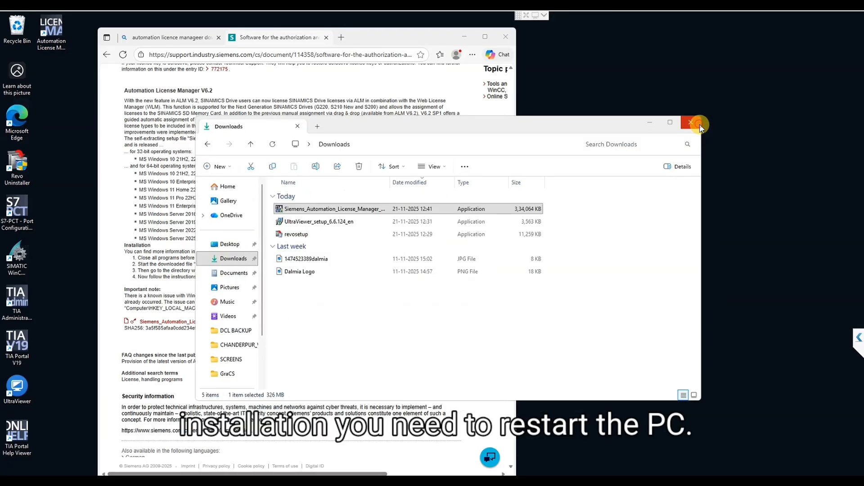
pyautogui.click(699, 124)
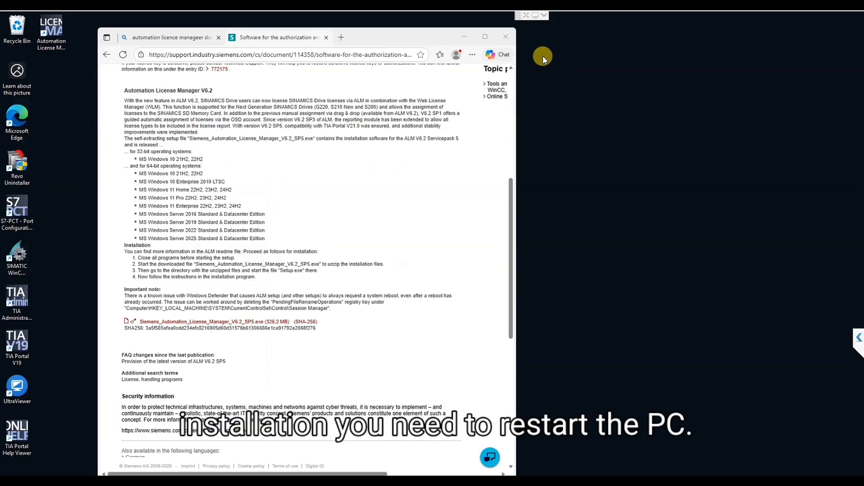
pyautogui.click(505, 36)
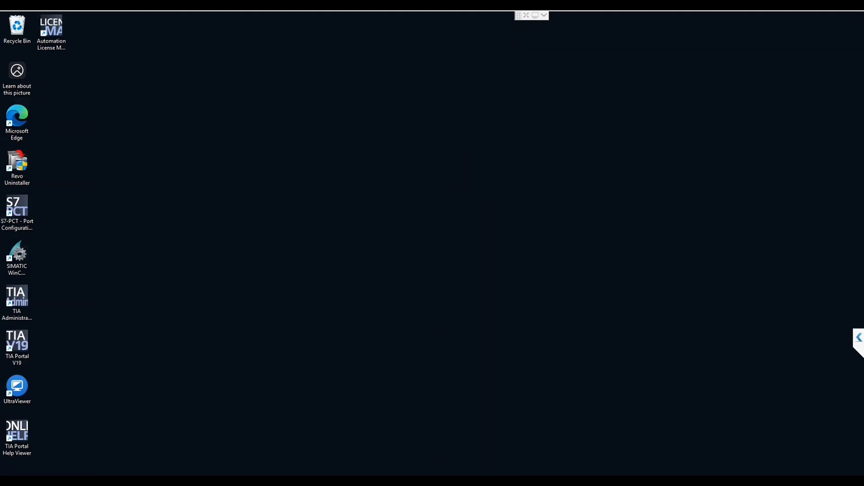
# Restart the PC to complete the Automation License Manager installation
pyautogui.press('super')
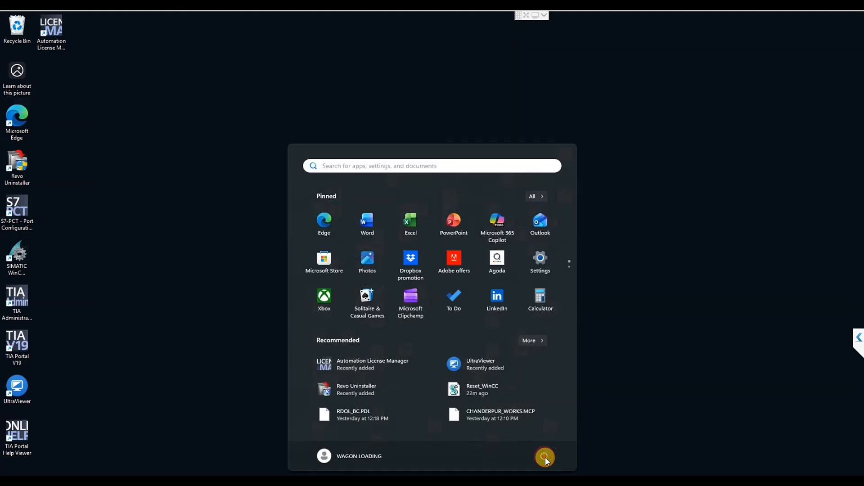
pyautogui.click(544, 458)
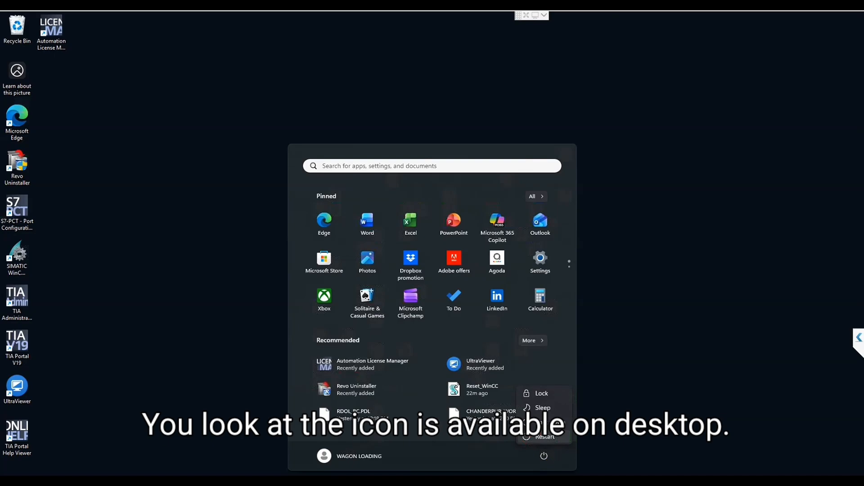
pyautogui.click(539, 435)
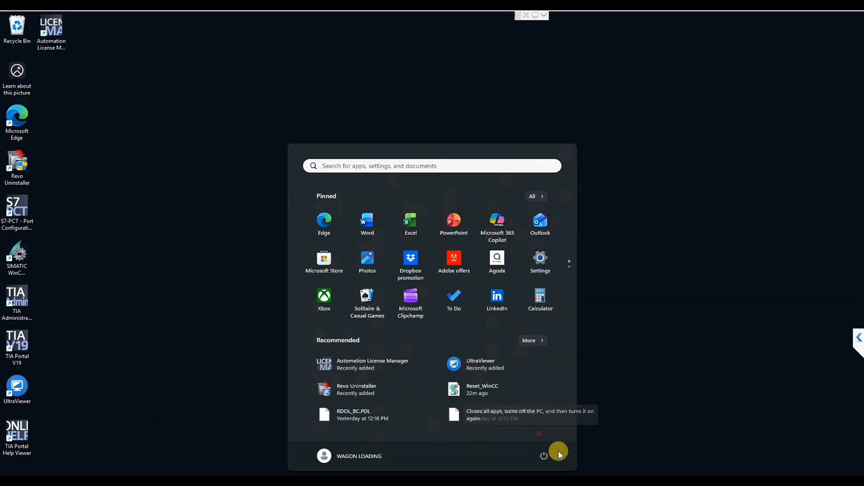
pyautogui.click(315, 352)
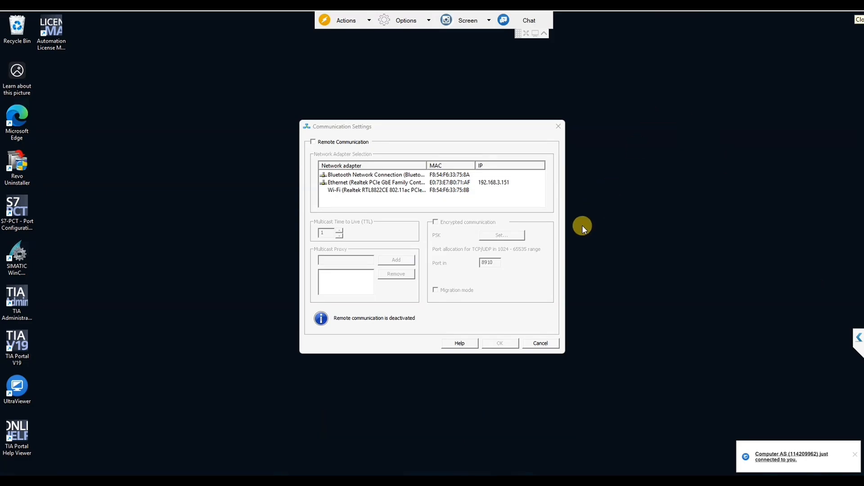
# Cancel the Communication Settings dialog without enabling remote communication and refresh the desktop
pyautogui.click(542, 343)
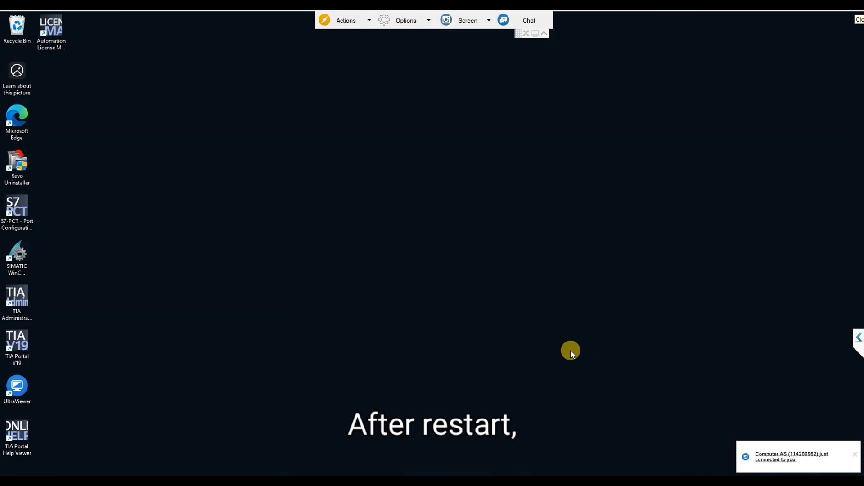
pyautogui.rightClick(170, 129)
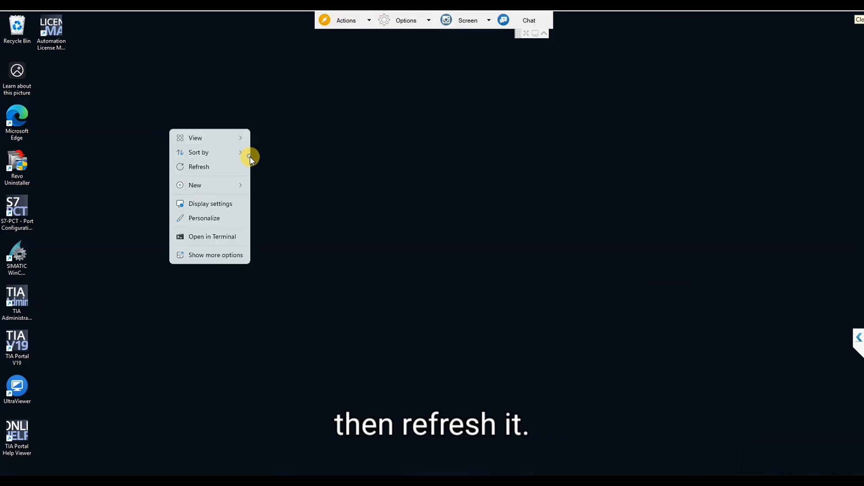
pyautogui.click(211, 167)
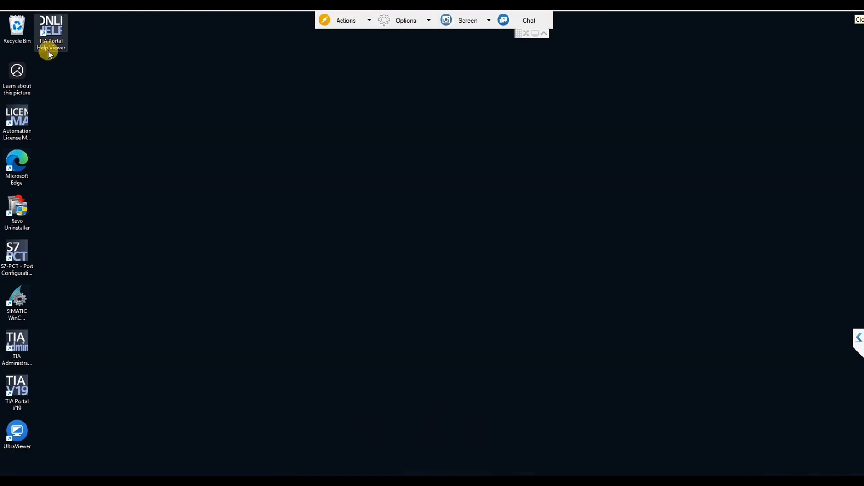
# Open Automation License Manager, examine the license keys on Windows (C:) and the My Computer overview, and close it
pyautogui.doubleClick(17, 119)
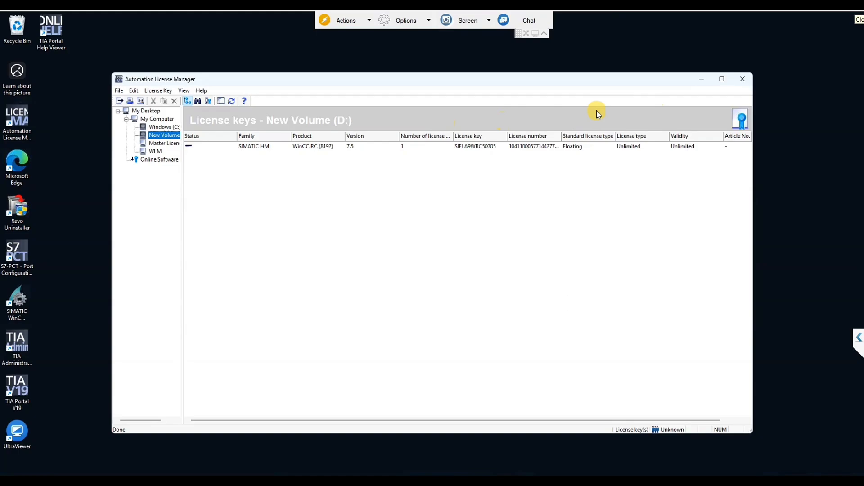
pyautogui.click(159, 126)
pyautogui.click(155, 120)
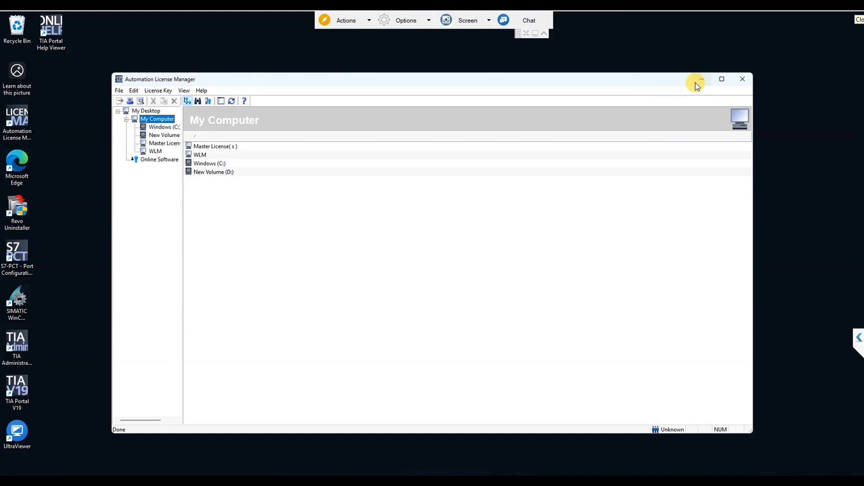
pyautogui.click(742, 80)
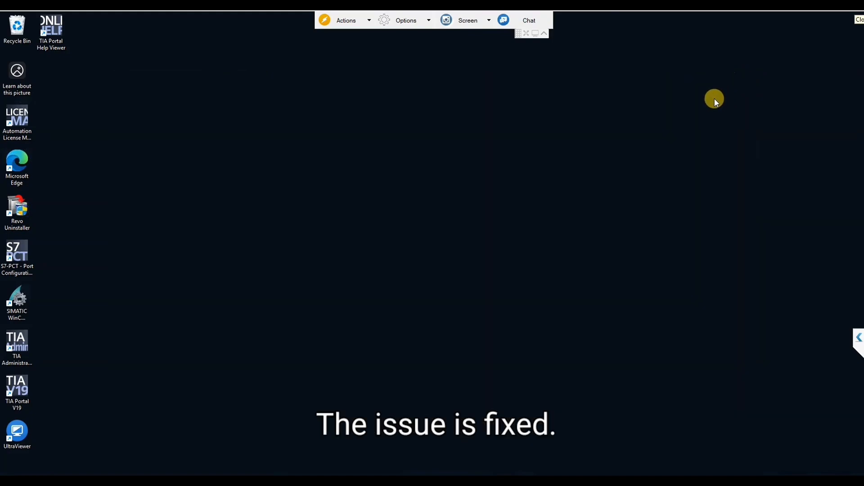
# Refresh the desktop and launch Automation License Manager again
pyautogui.rightClick(578, 220)
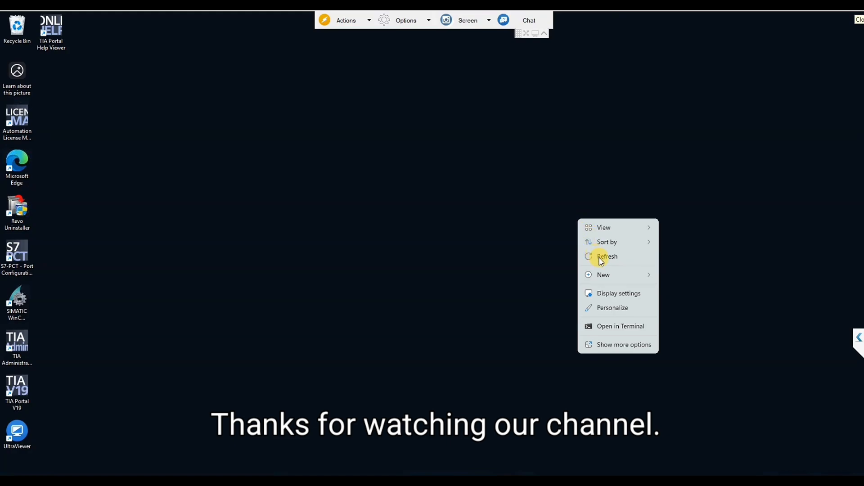
pyautogui.click(599, 255)
pyautogui.doubleClick(17, 118)
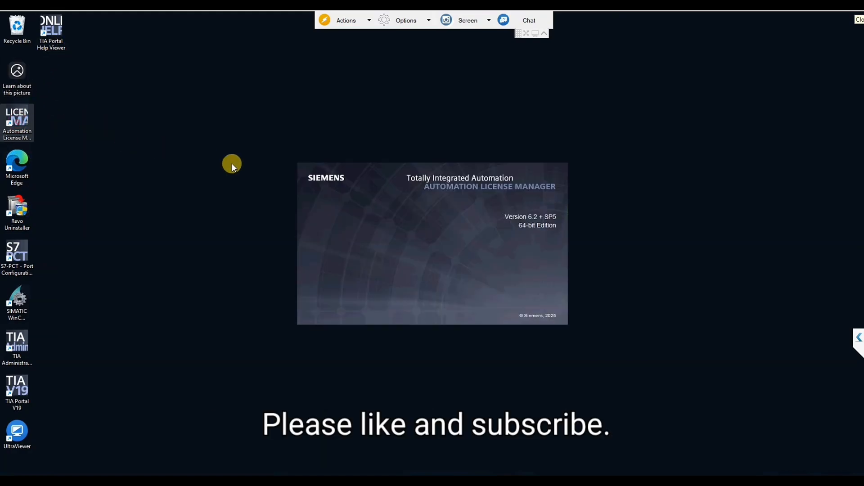